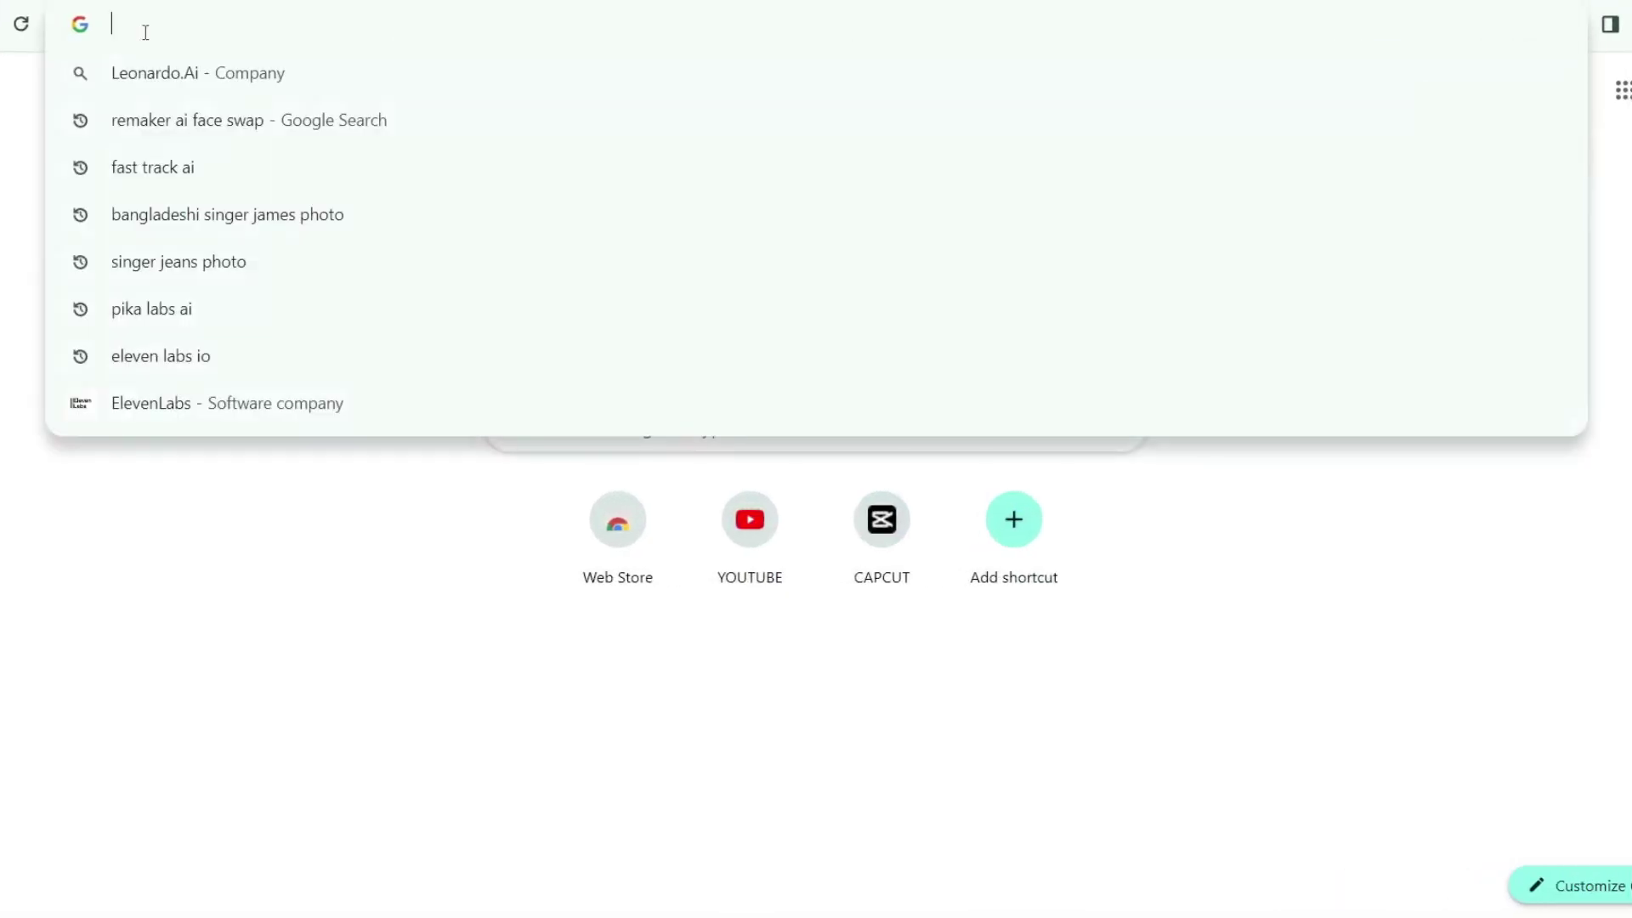
Search Google for domoai
text(domo)
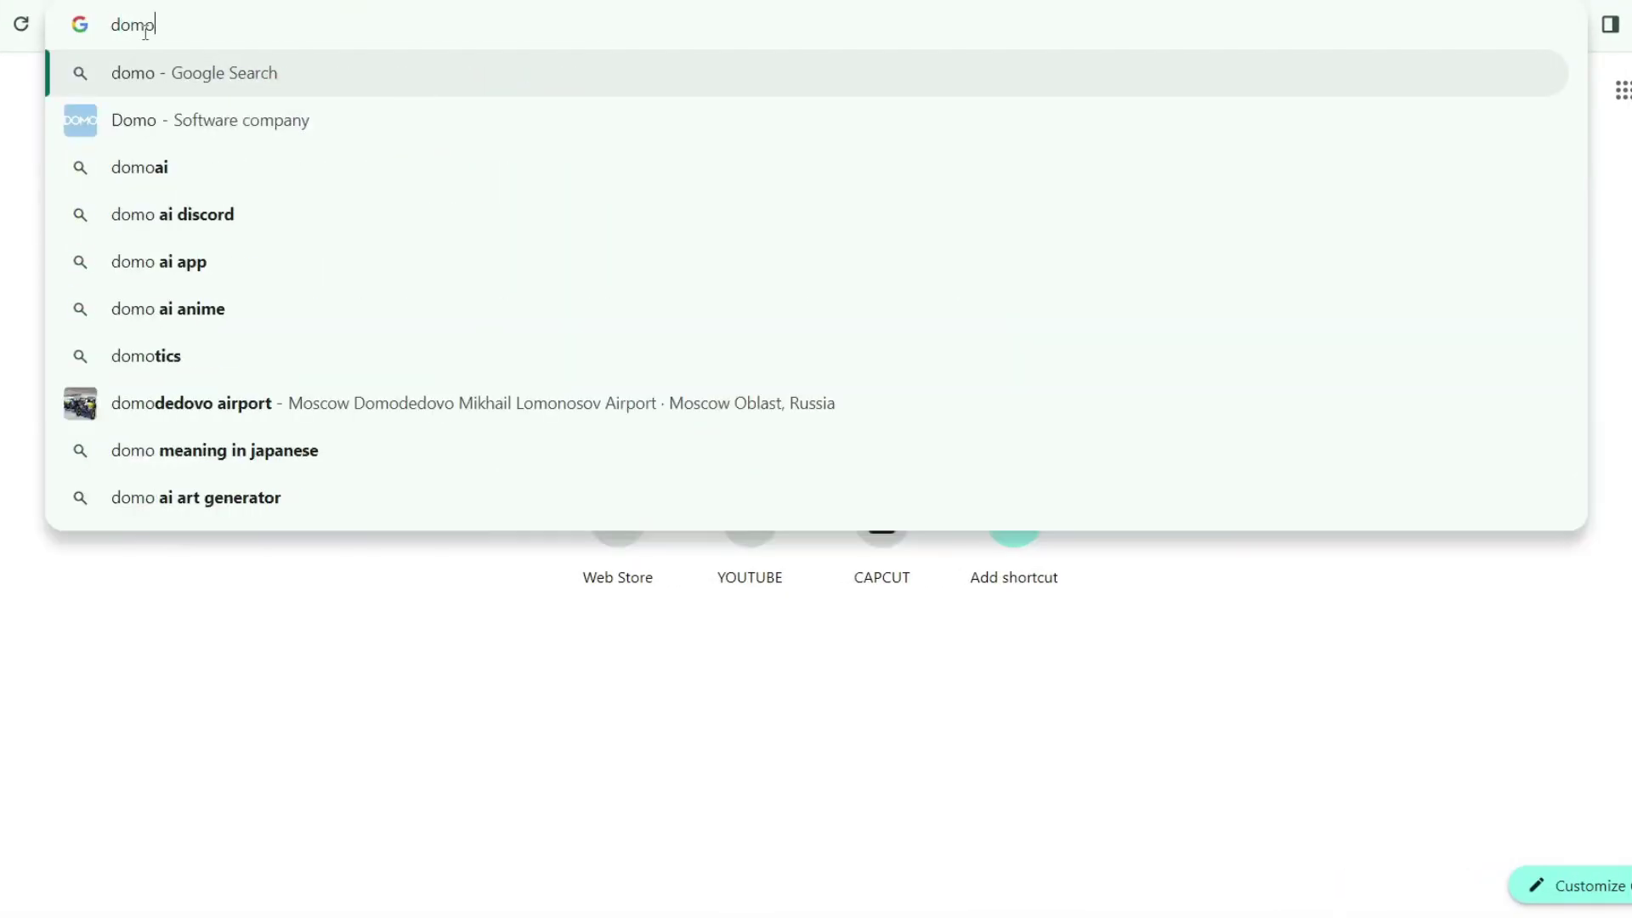
text(ai)
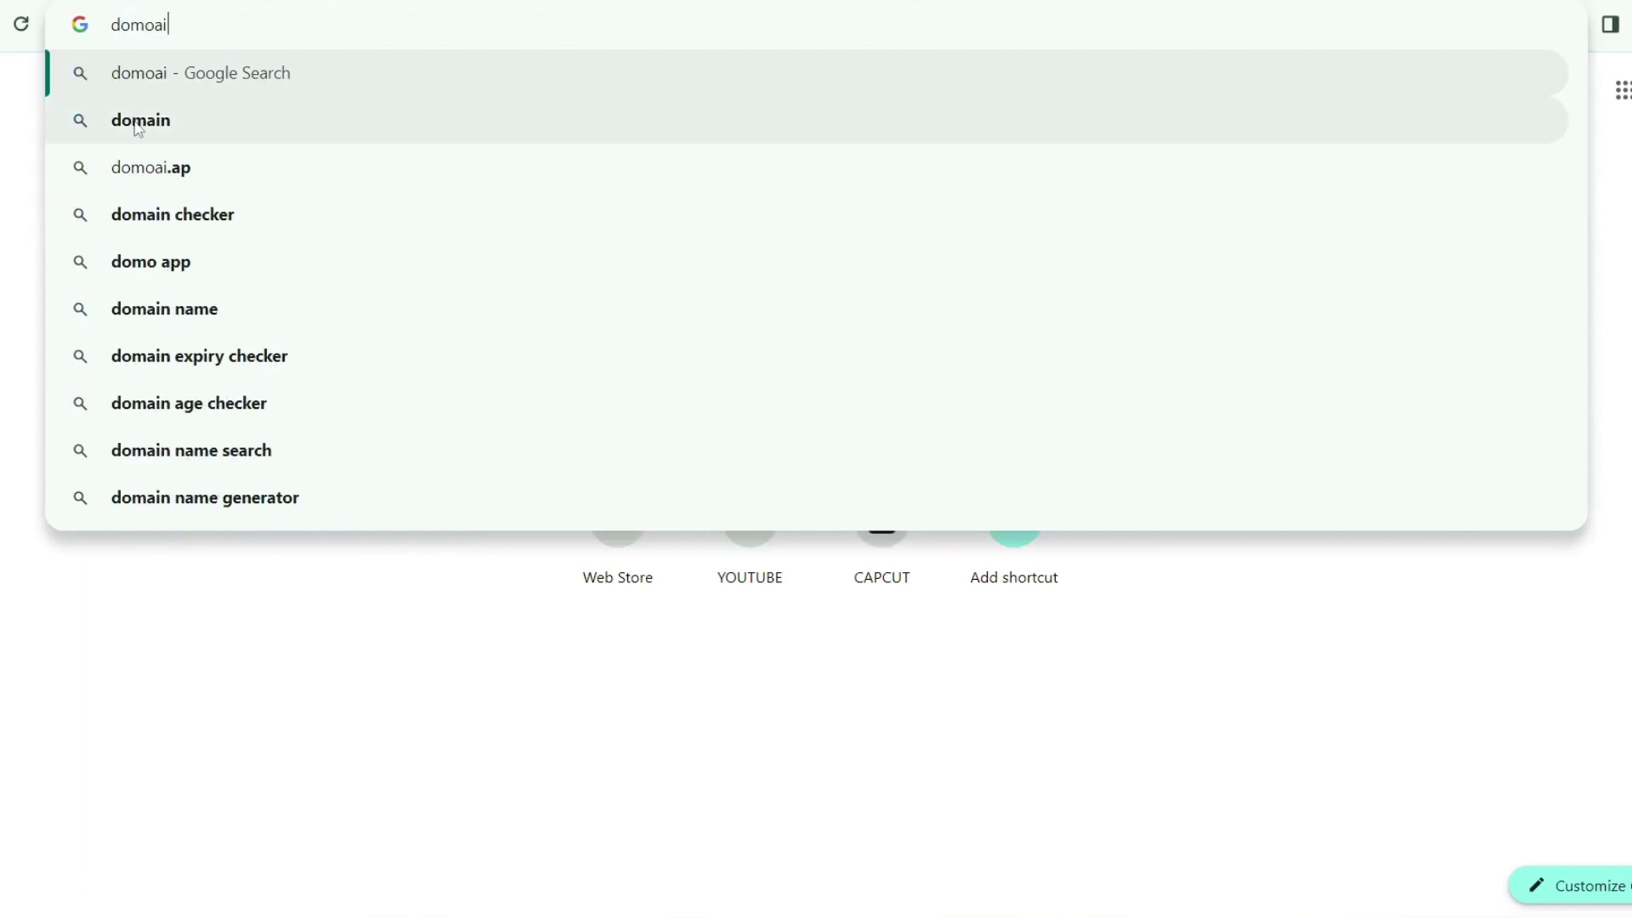
click(139, 88)
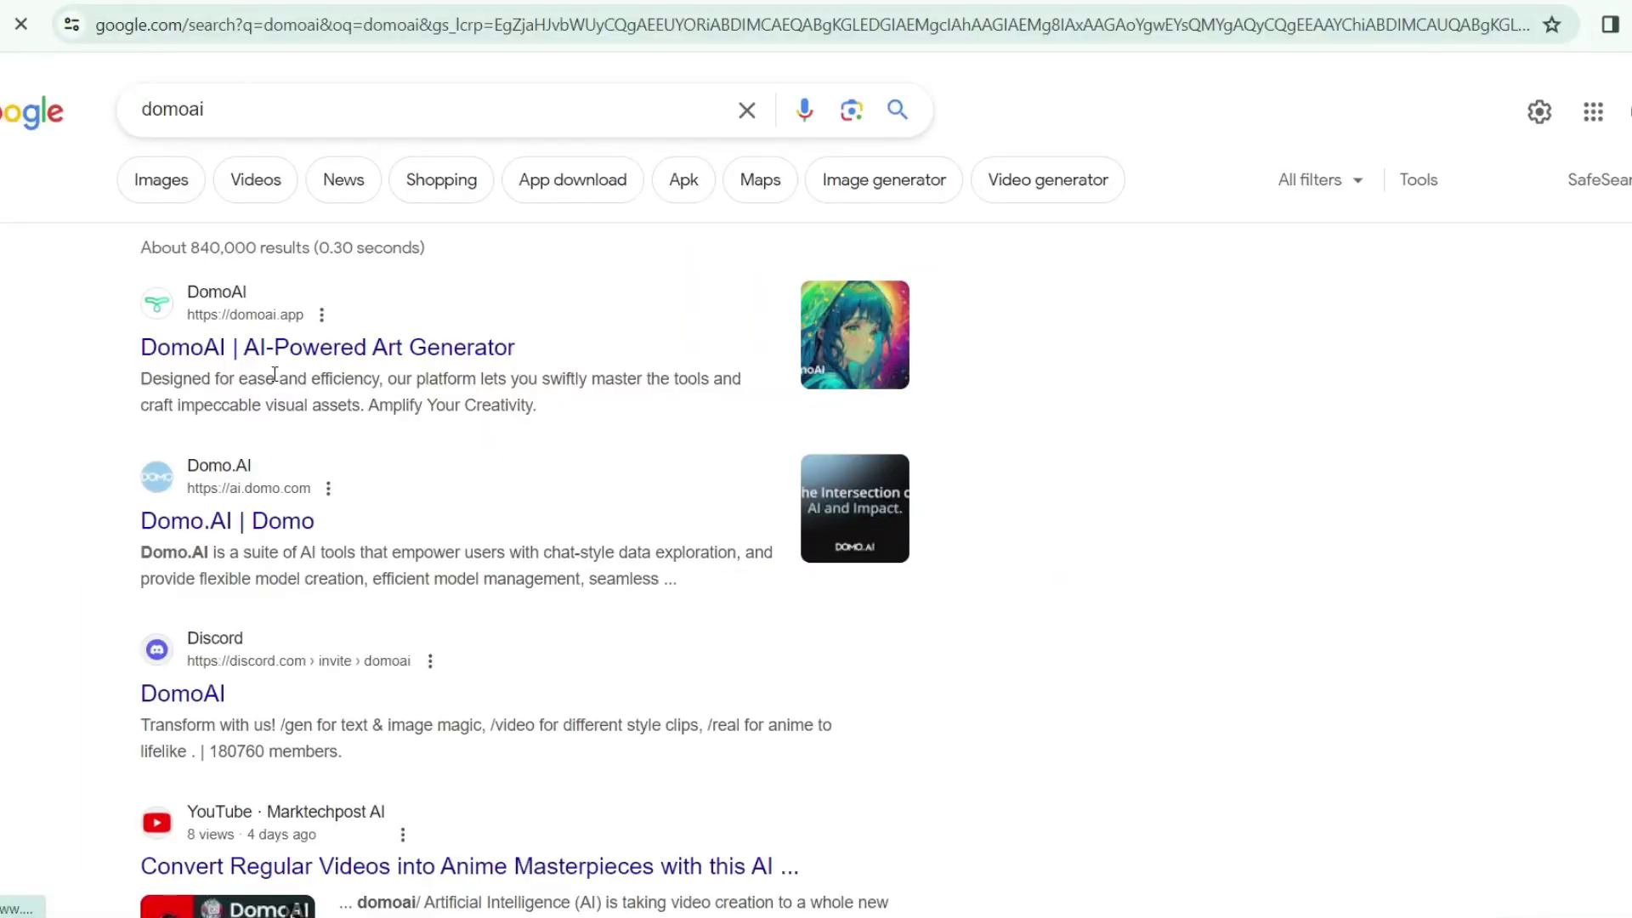
key(Print)
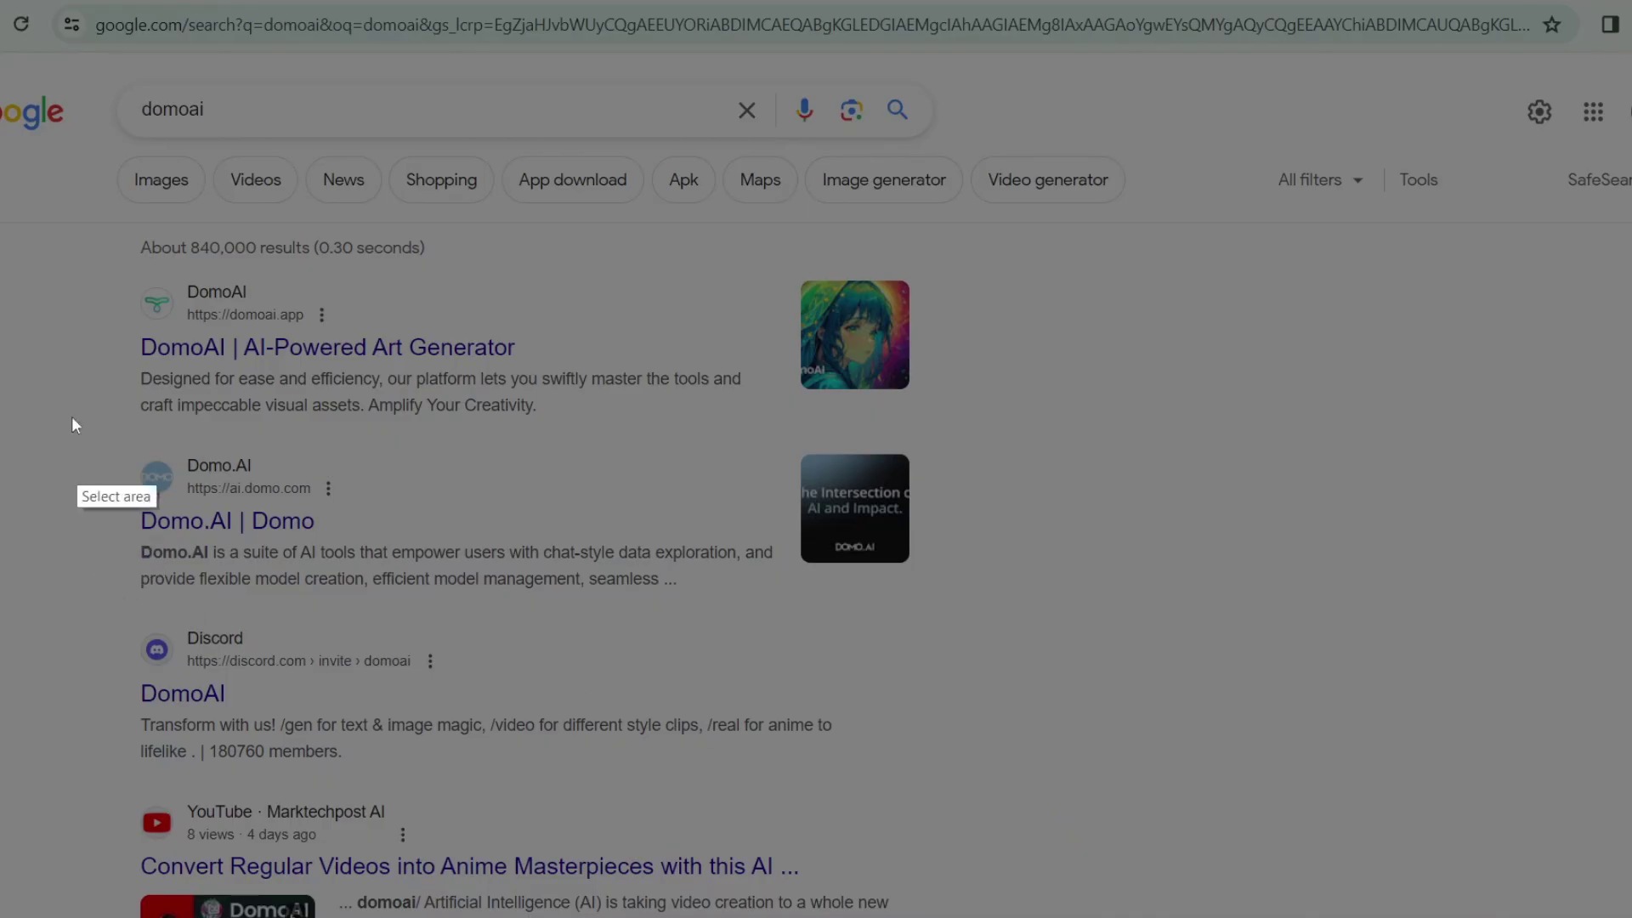
drag(49, 230, 992, 435)
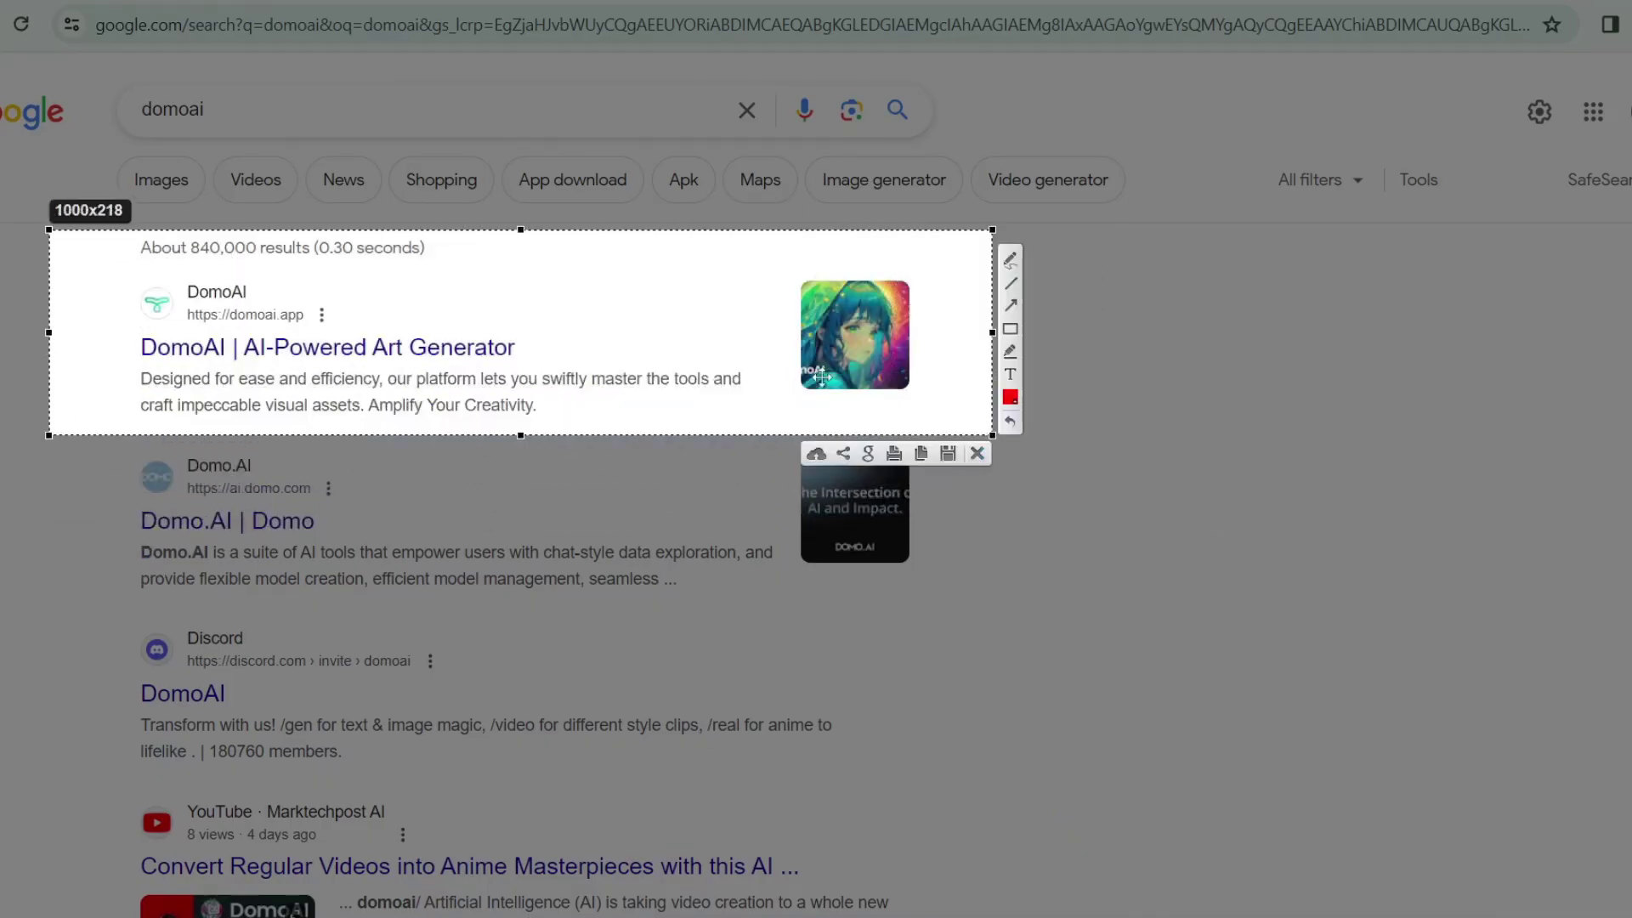
click(978, 453)
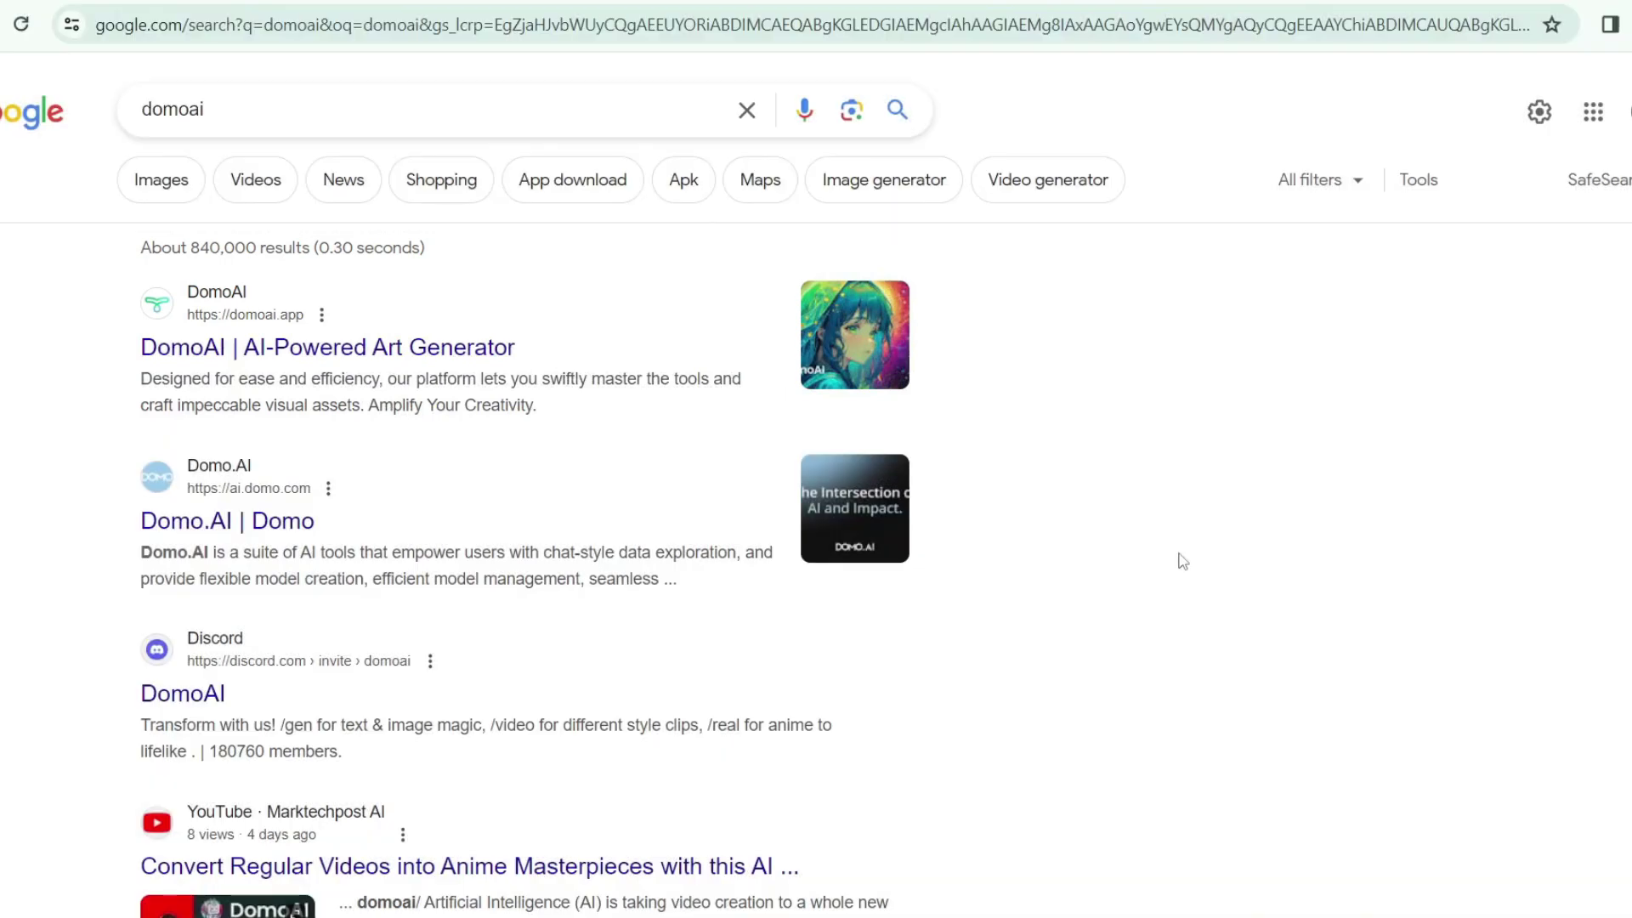
Open the DomoAI art generator site from the search results and accept the invite to its Discord server
click(265, 360)
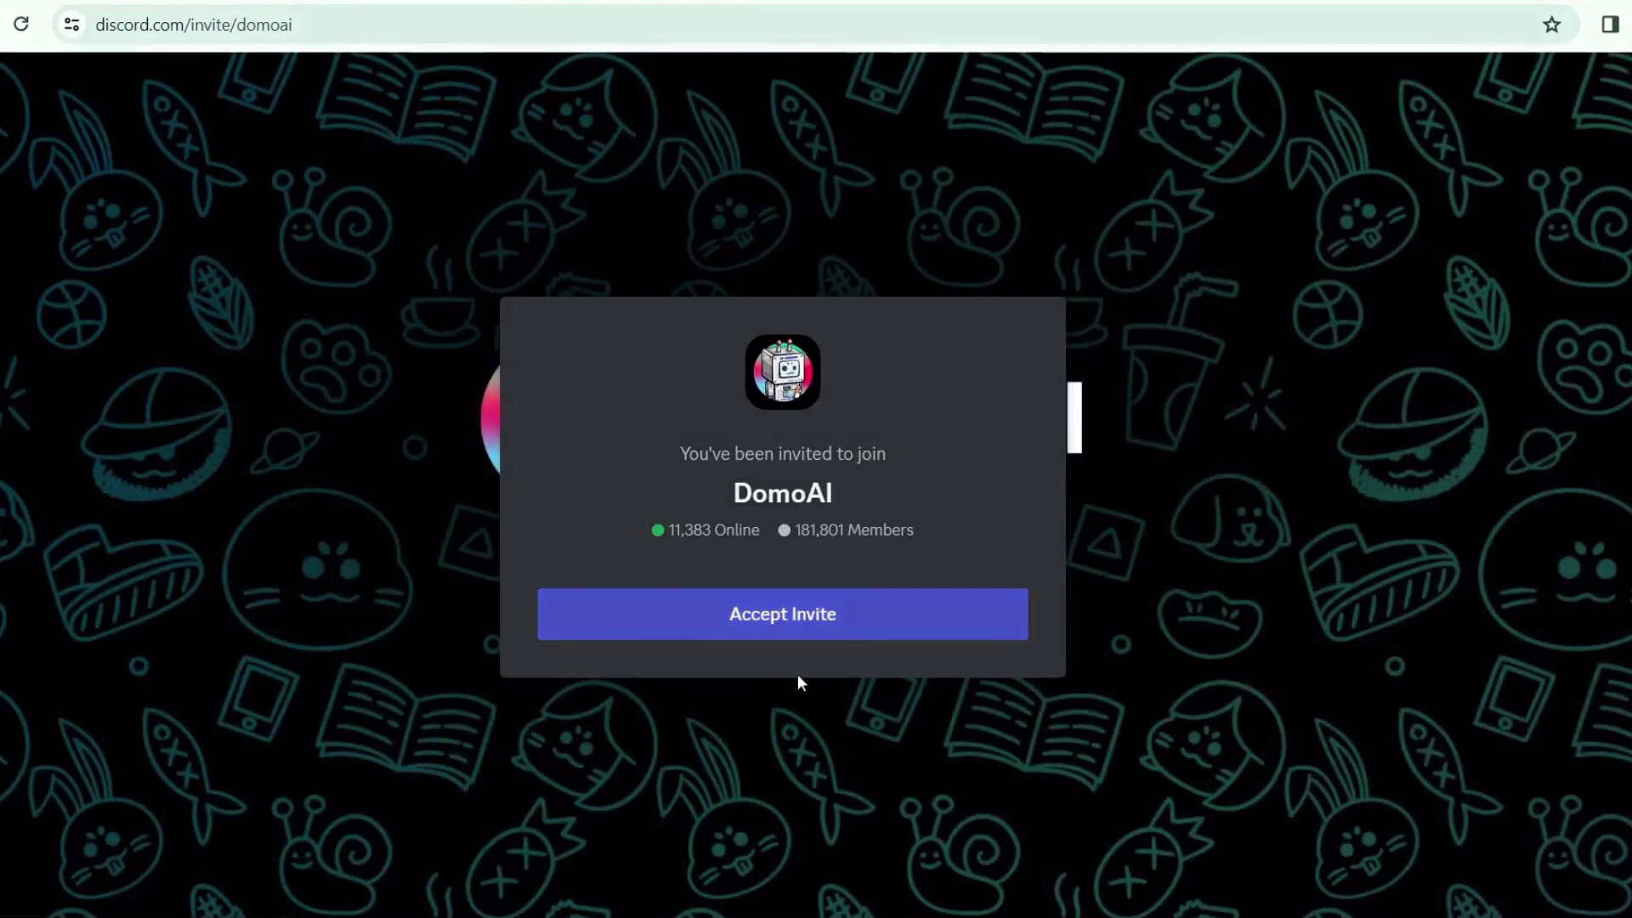
click(768, 618)
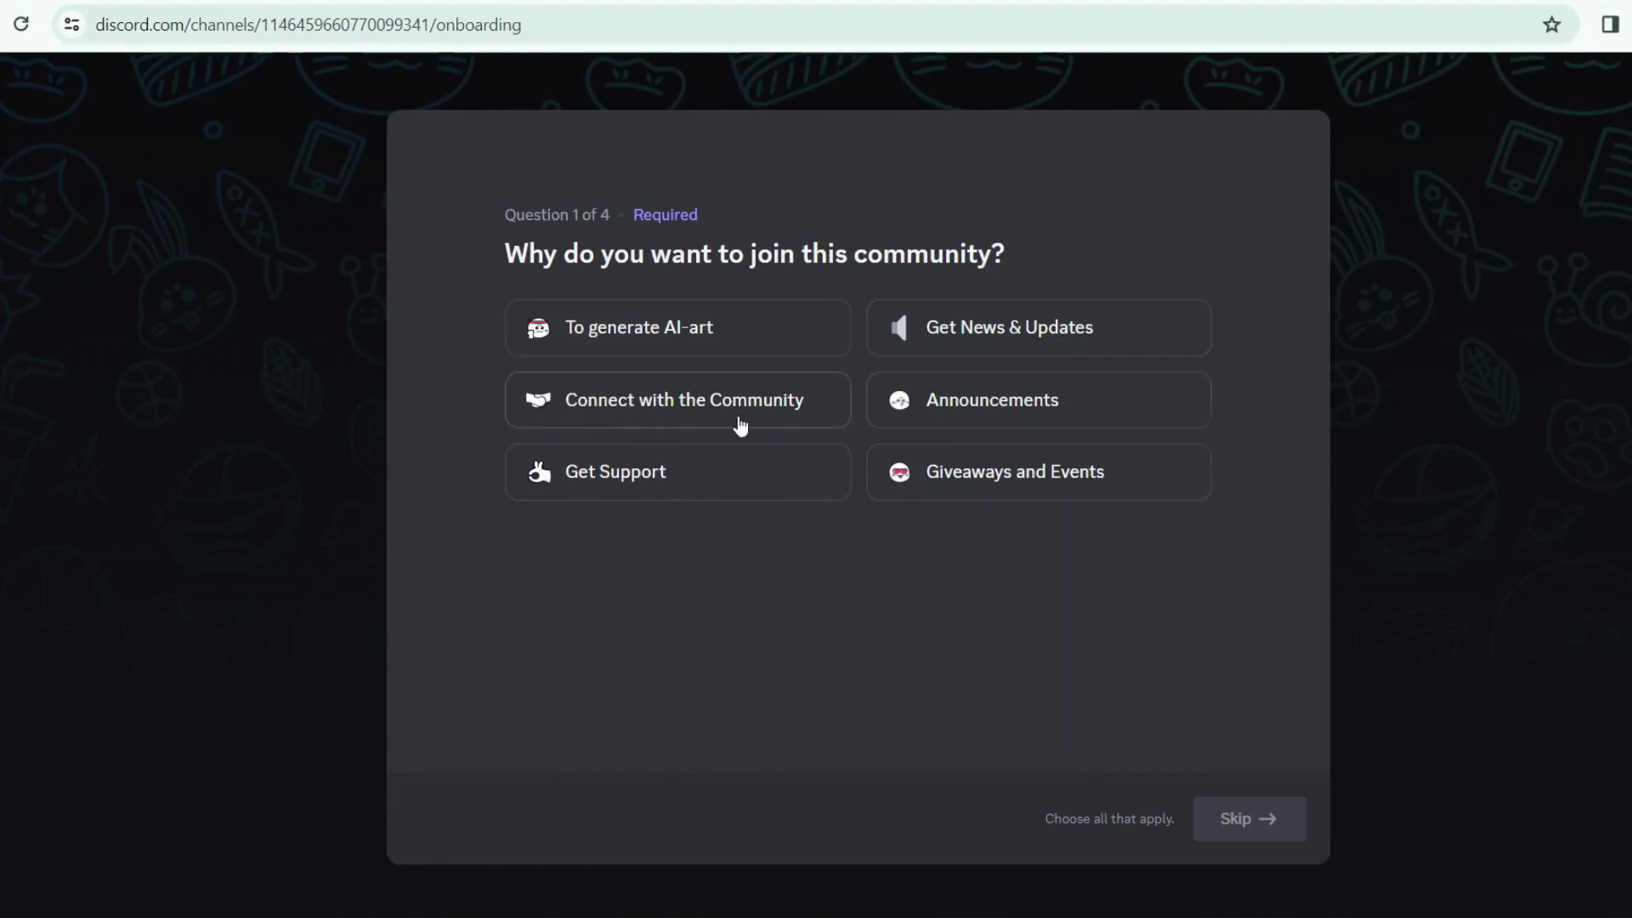
Answer the first two onboarding questions with "To generate AI-art" as the reason for joining and 18+ as the age group
click(640, 331)
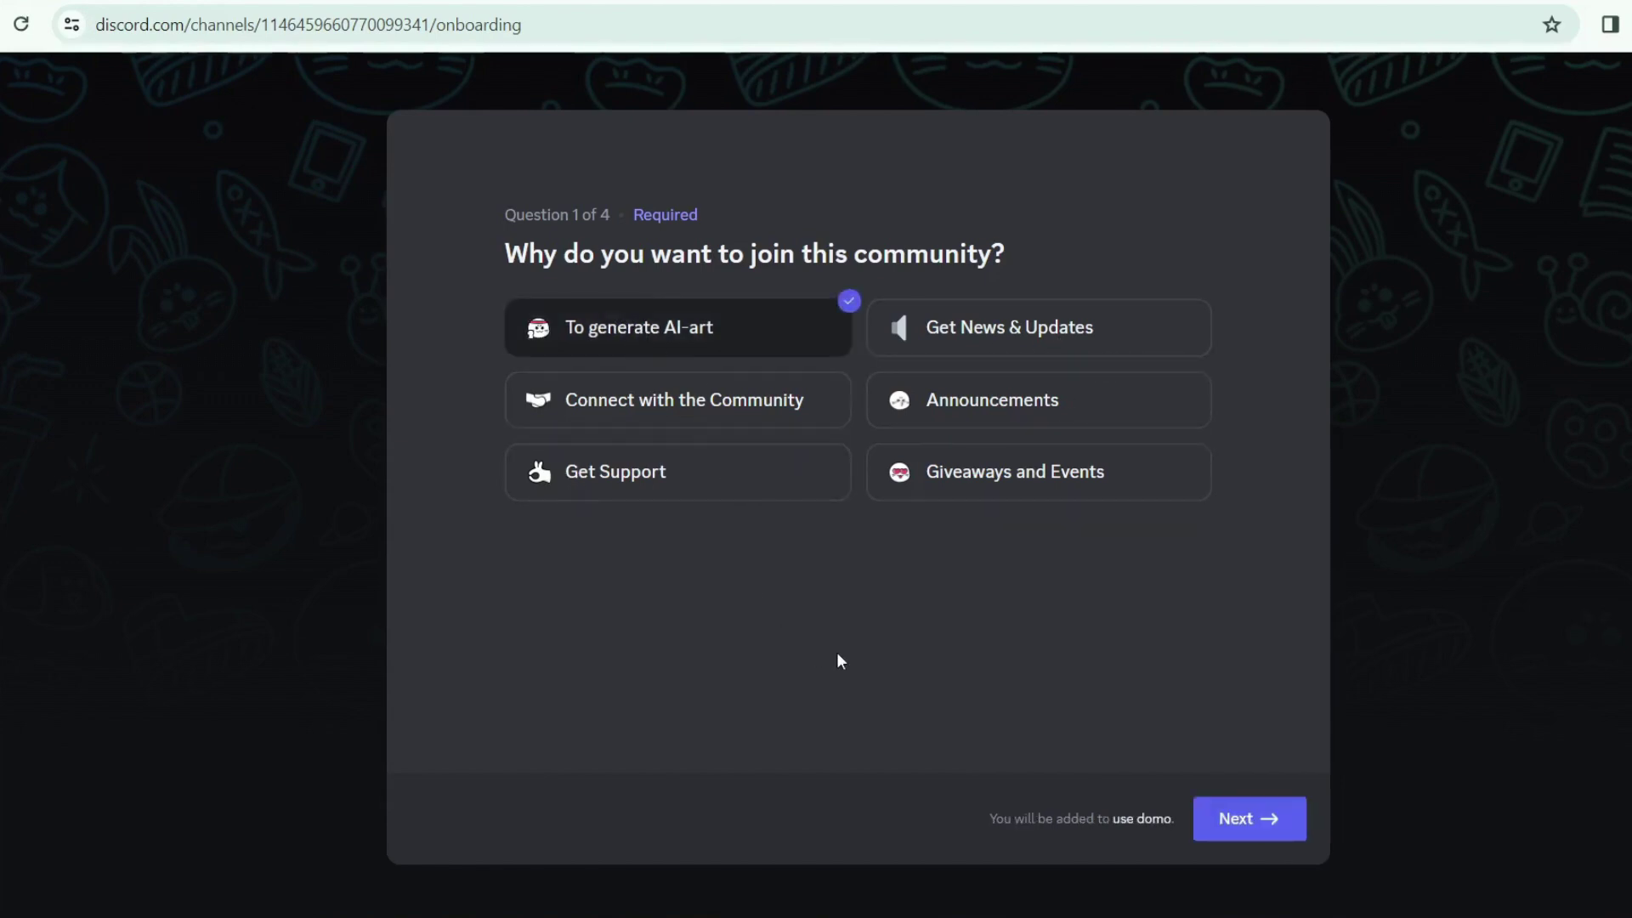
click(1227, 821)
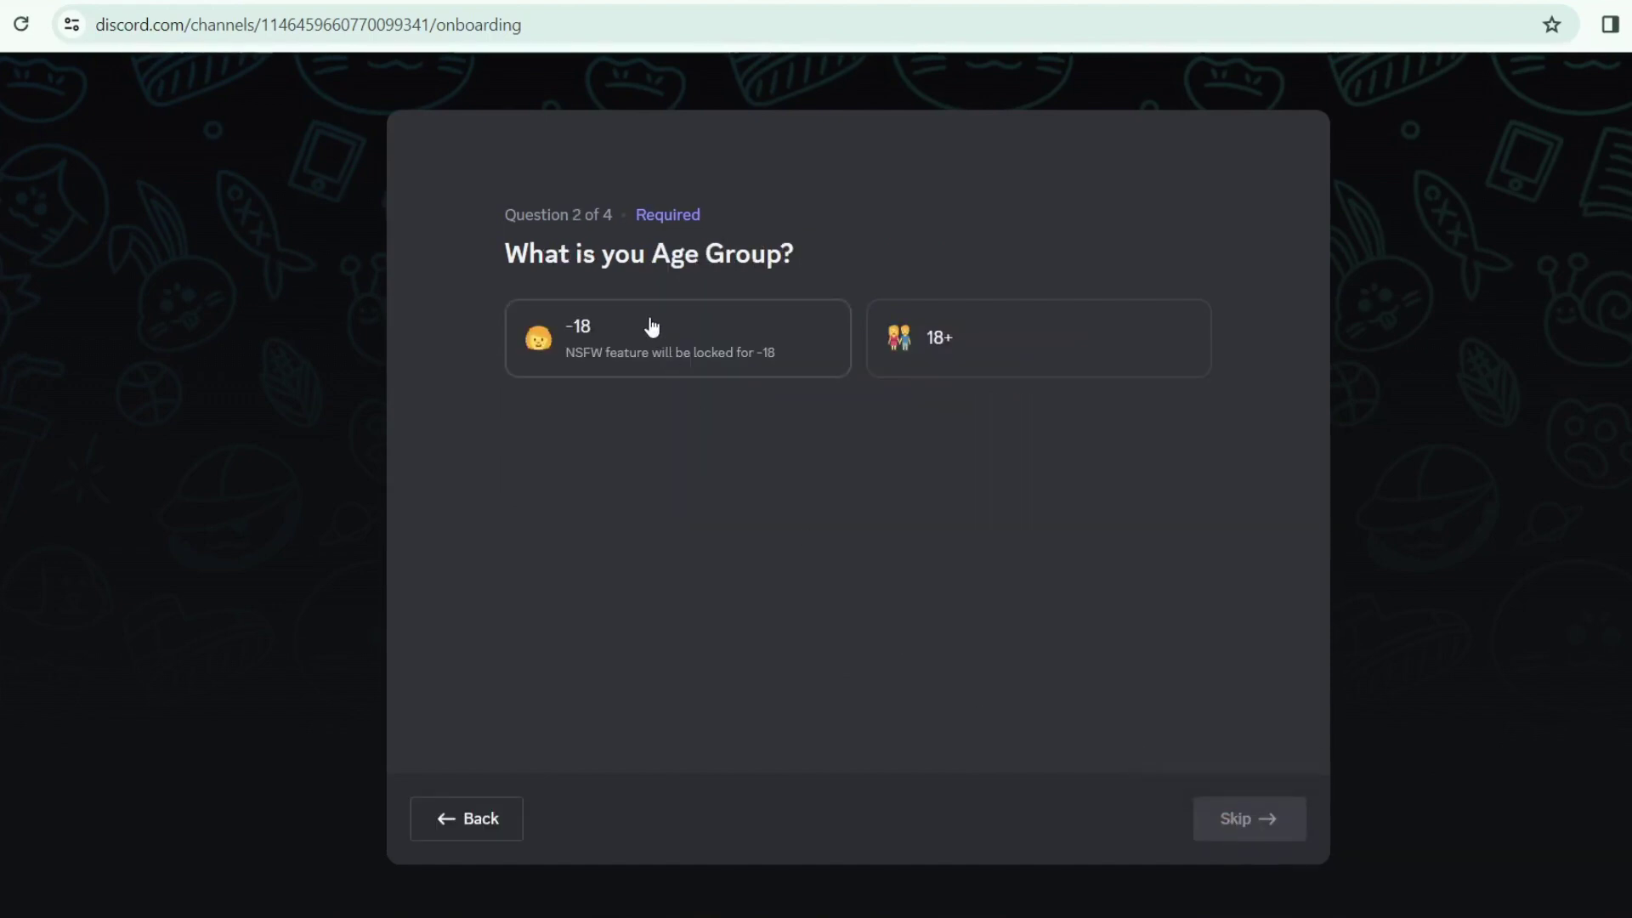
click(953, 351)
click(1260, 824)
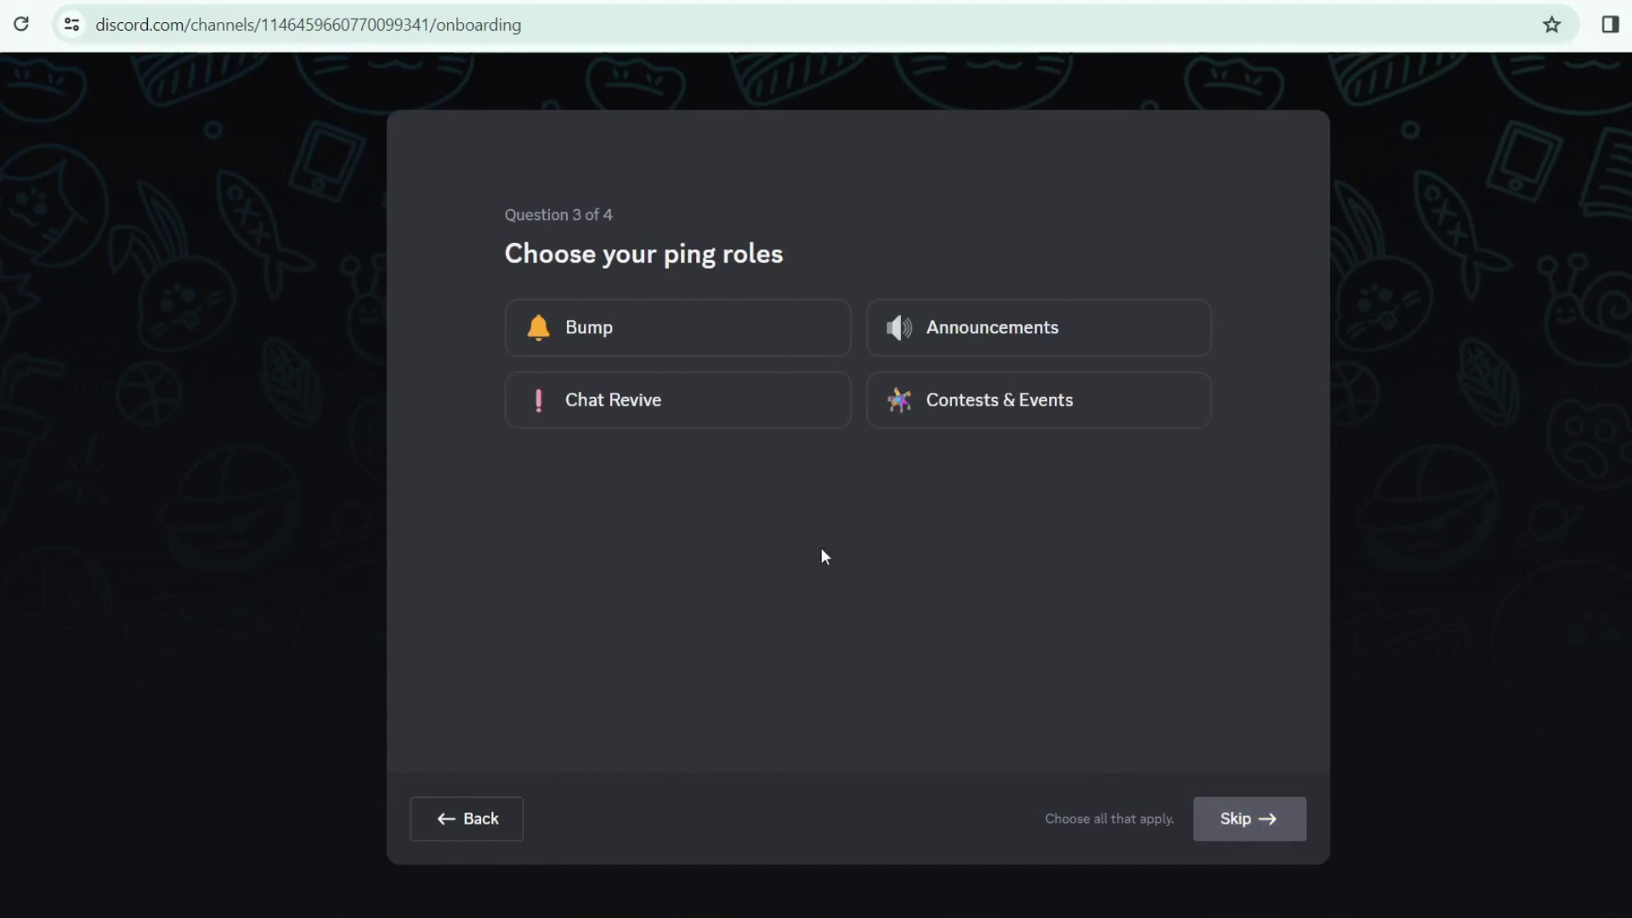
Choose the Contests & Events ping role and English as the language, and finish onboarding by agreeing to the server rules
click(1000, 423)
click(1243, 821)
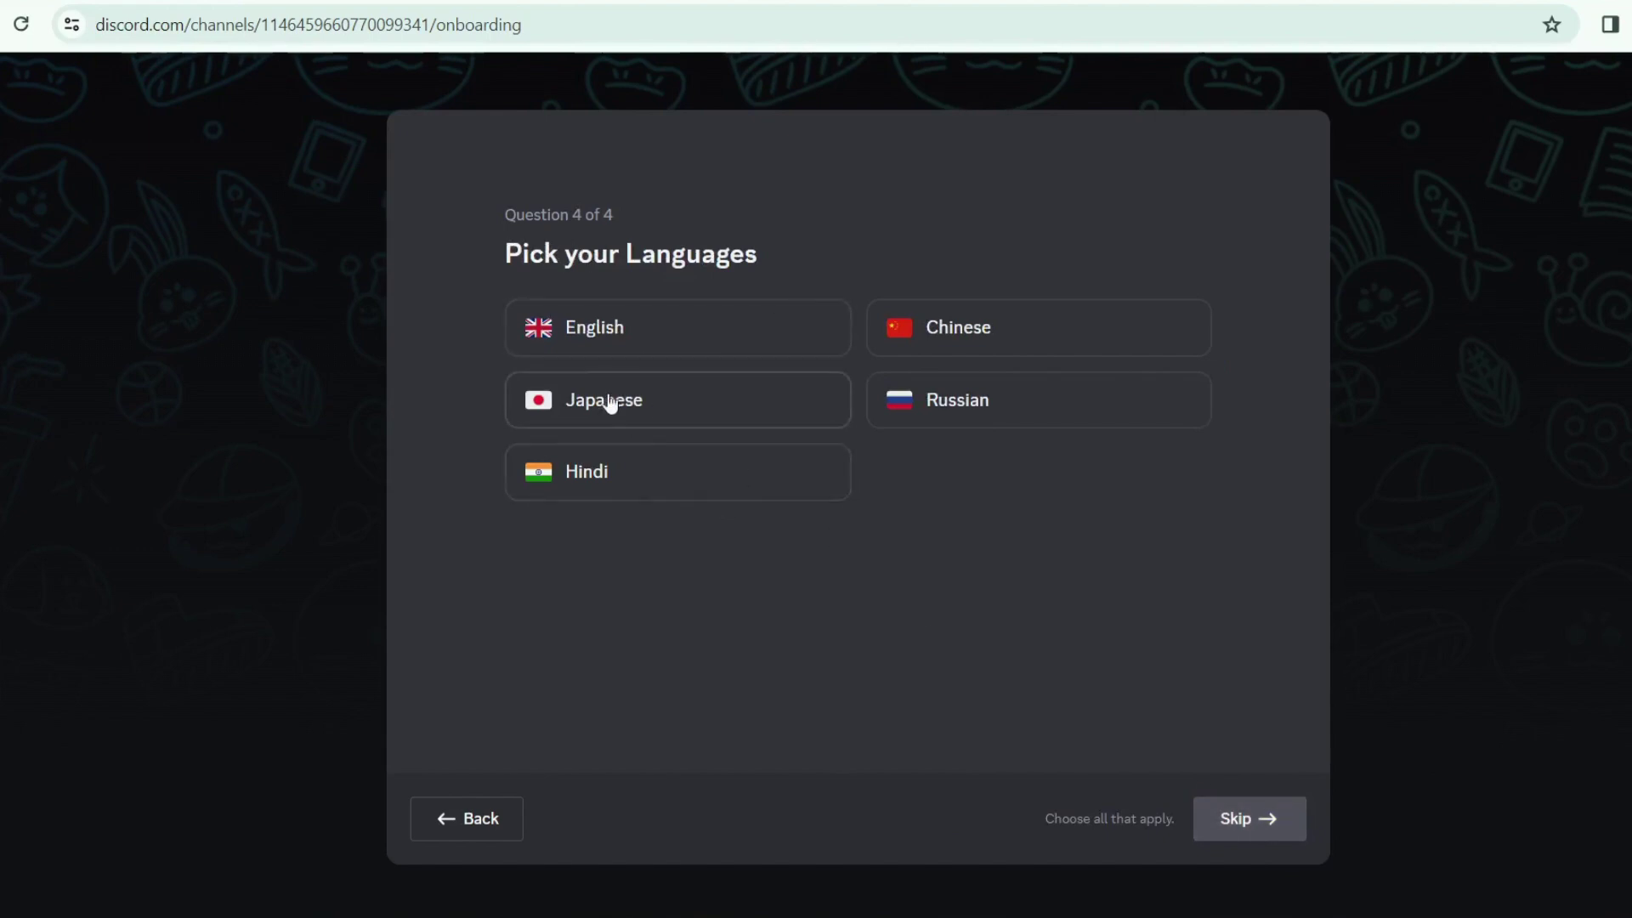
click(604, 330)
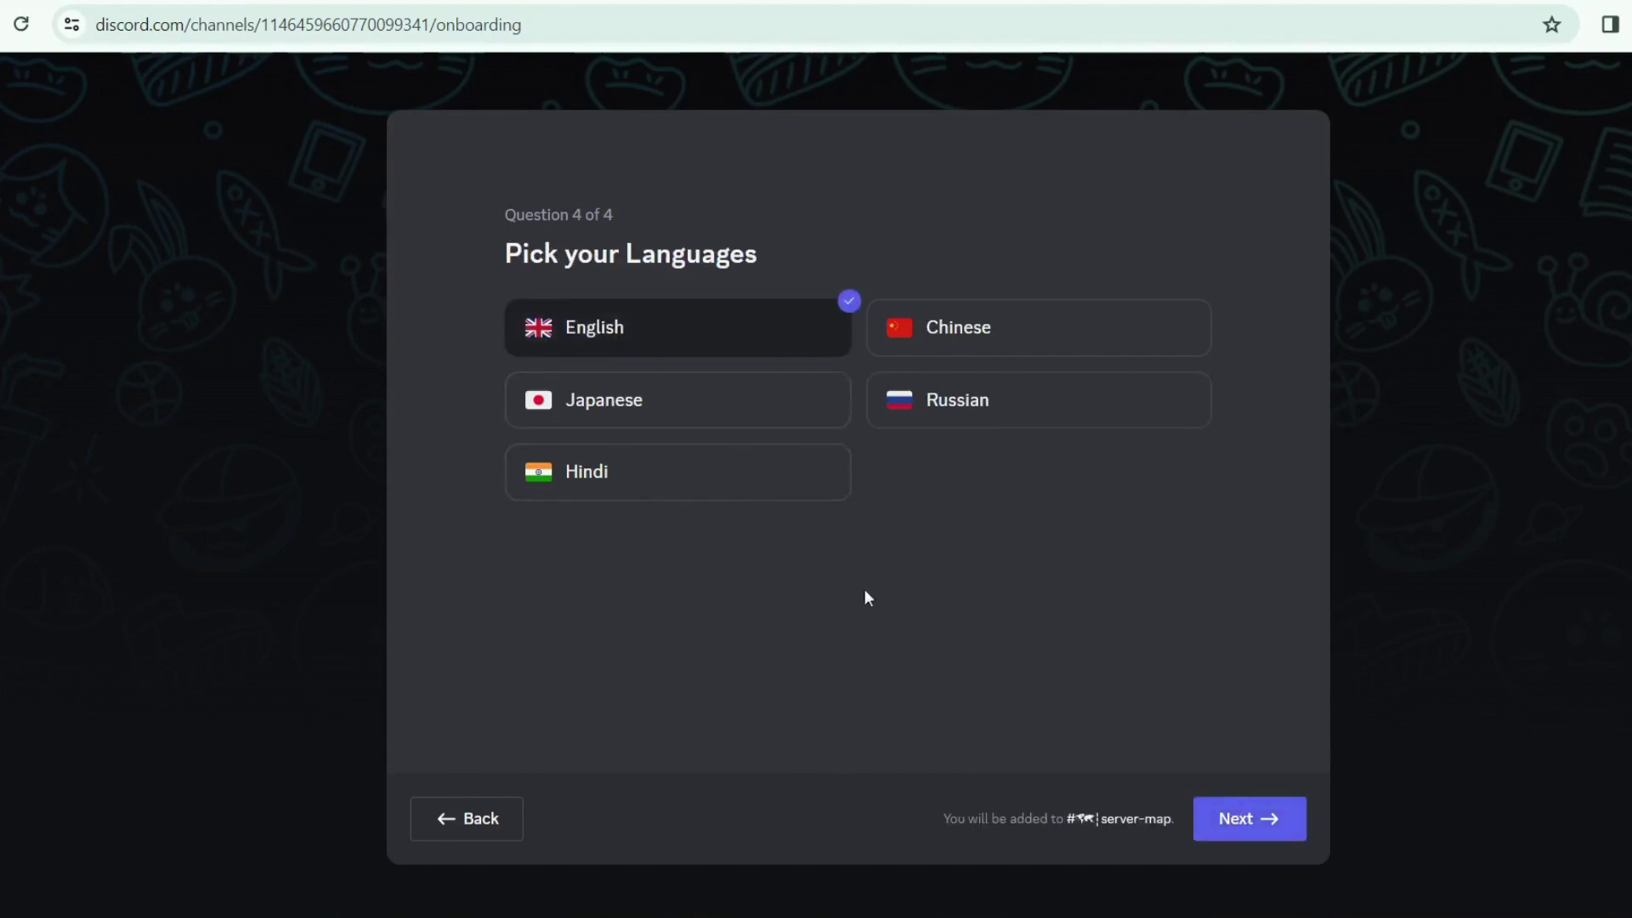
click(1255, 818)
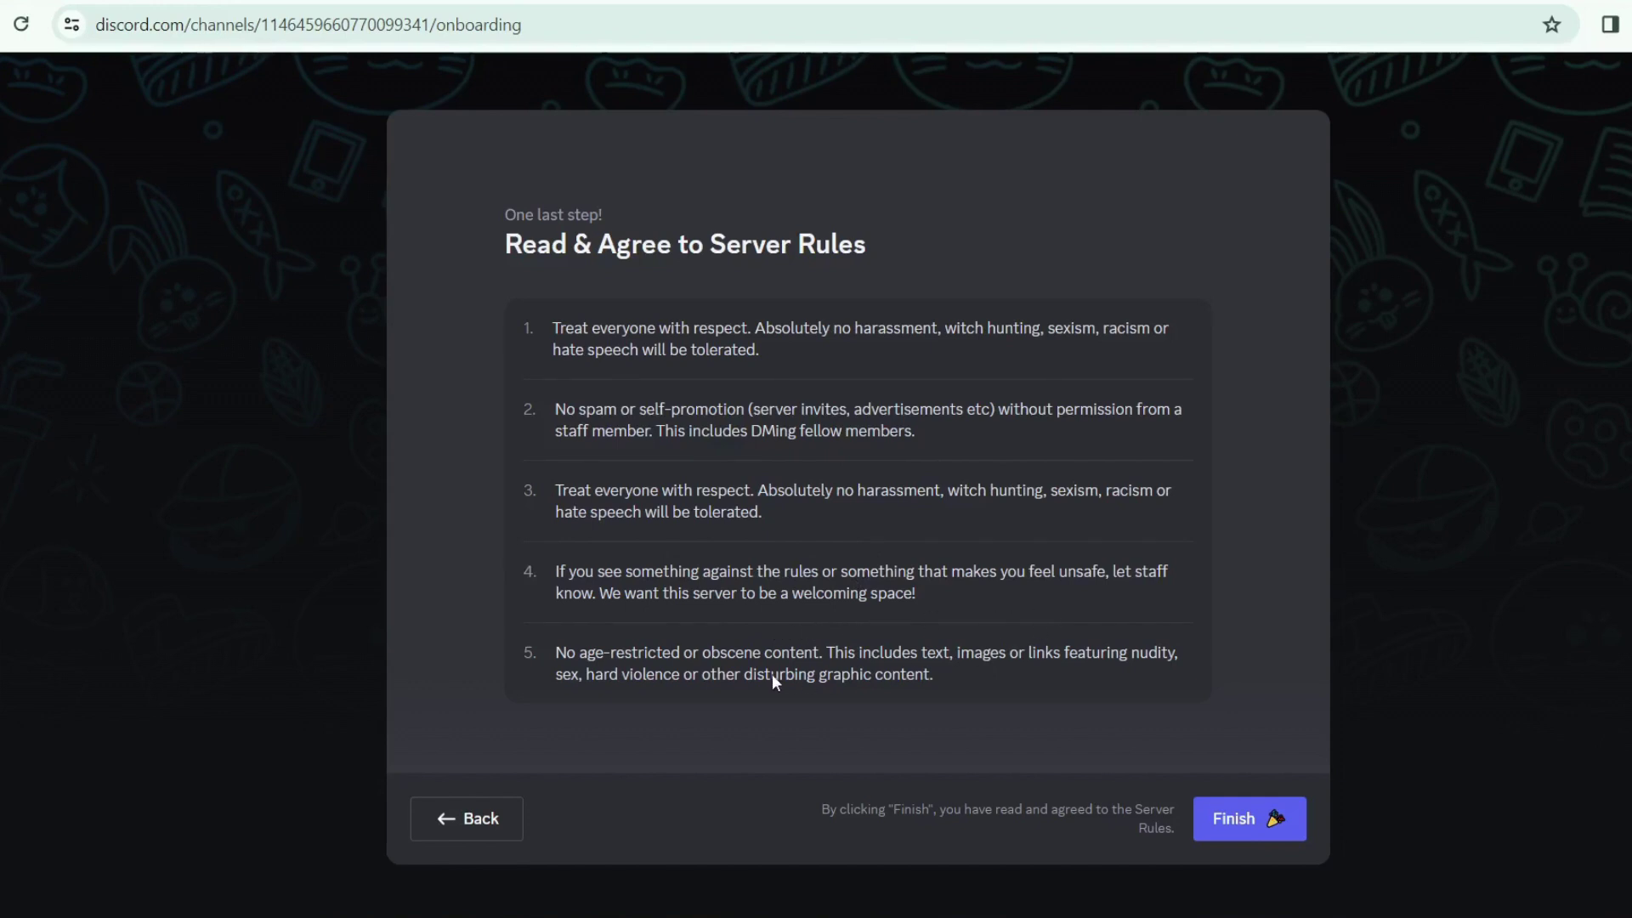
click(1245, 835)
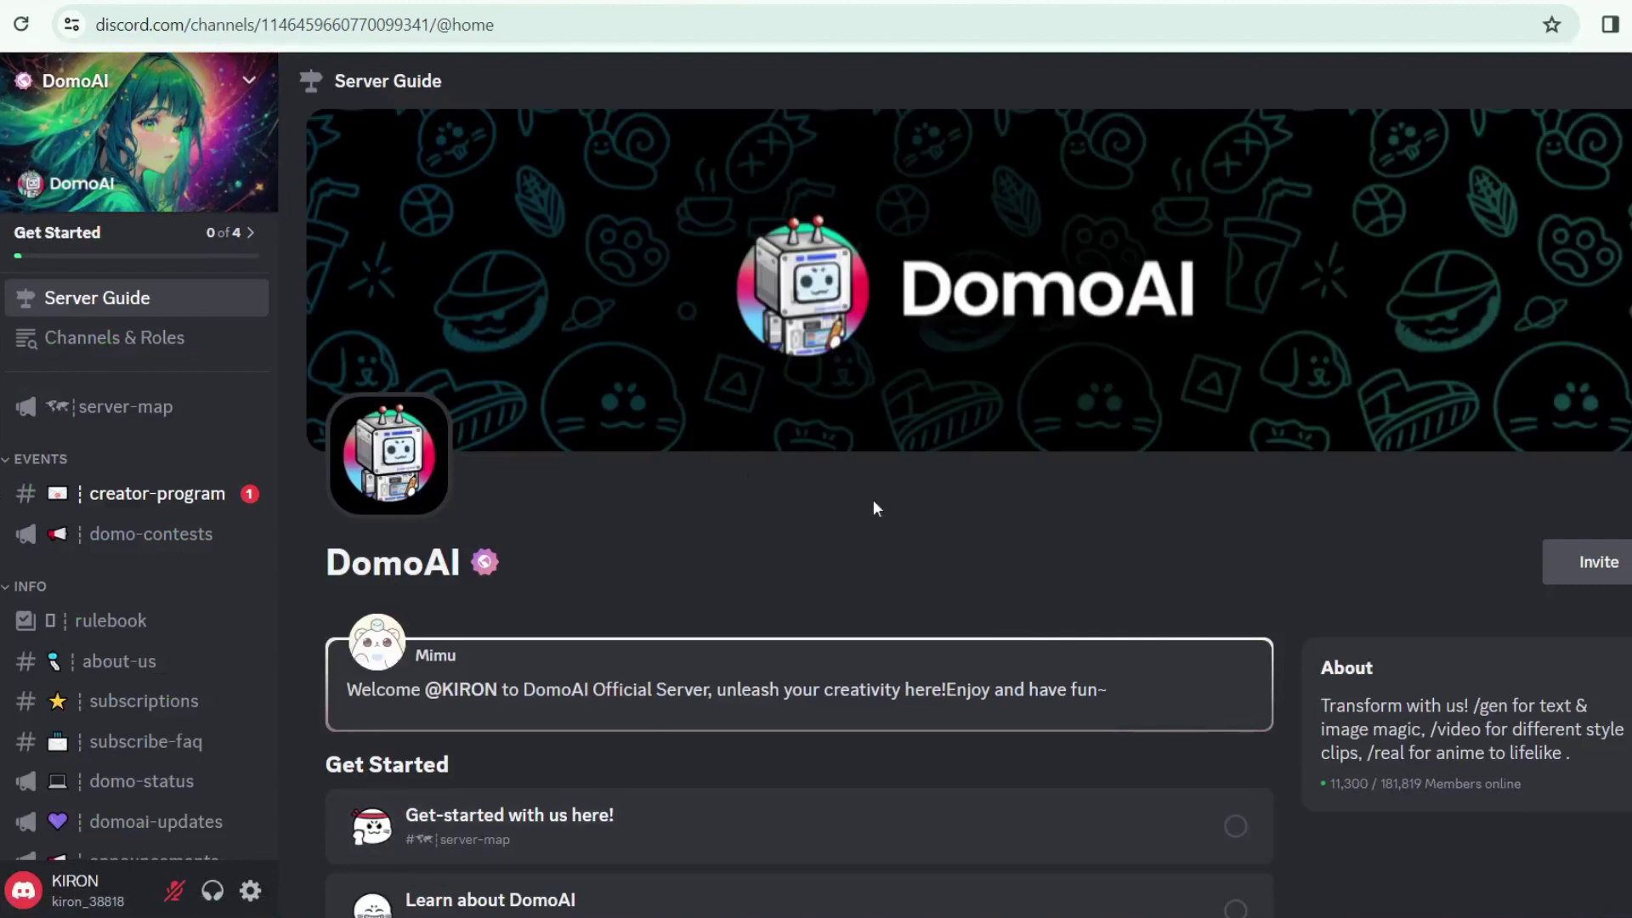
Look through the DomoAI server guide and channel list, and open the generate-2 channel under Use Domo
scroll(1011, 510, down, 4)
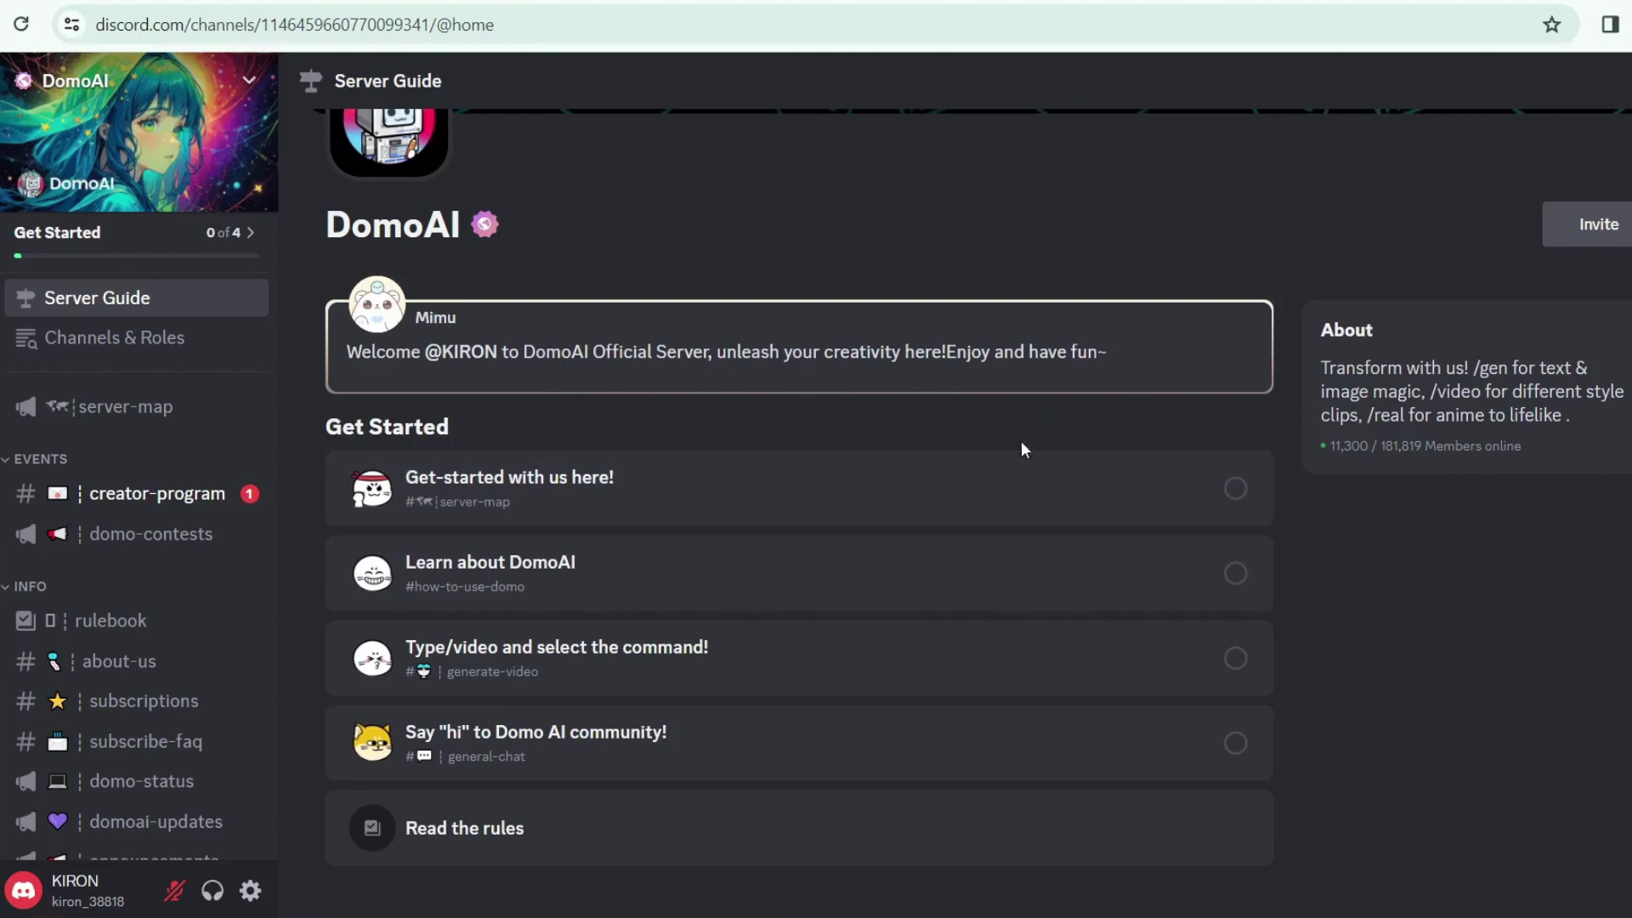
scroll(1022, 448, up, 1)
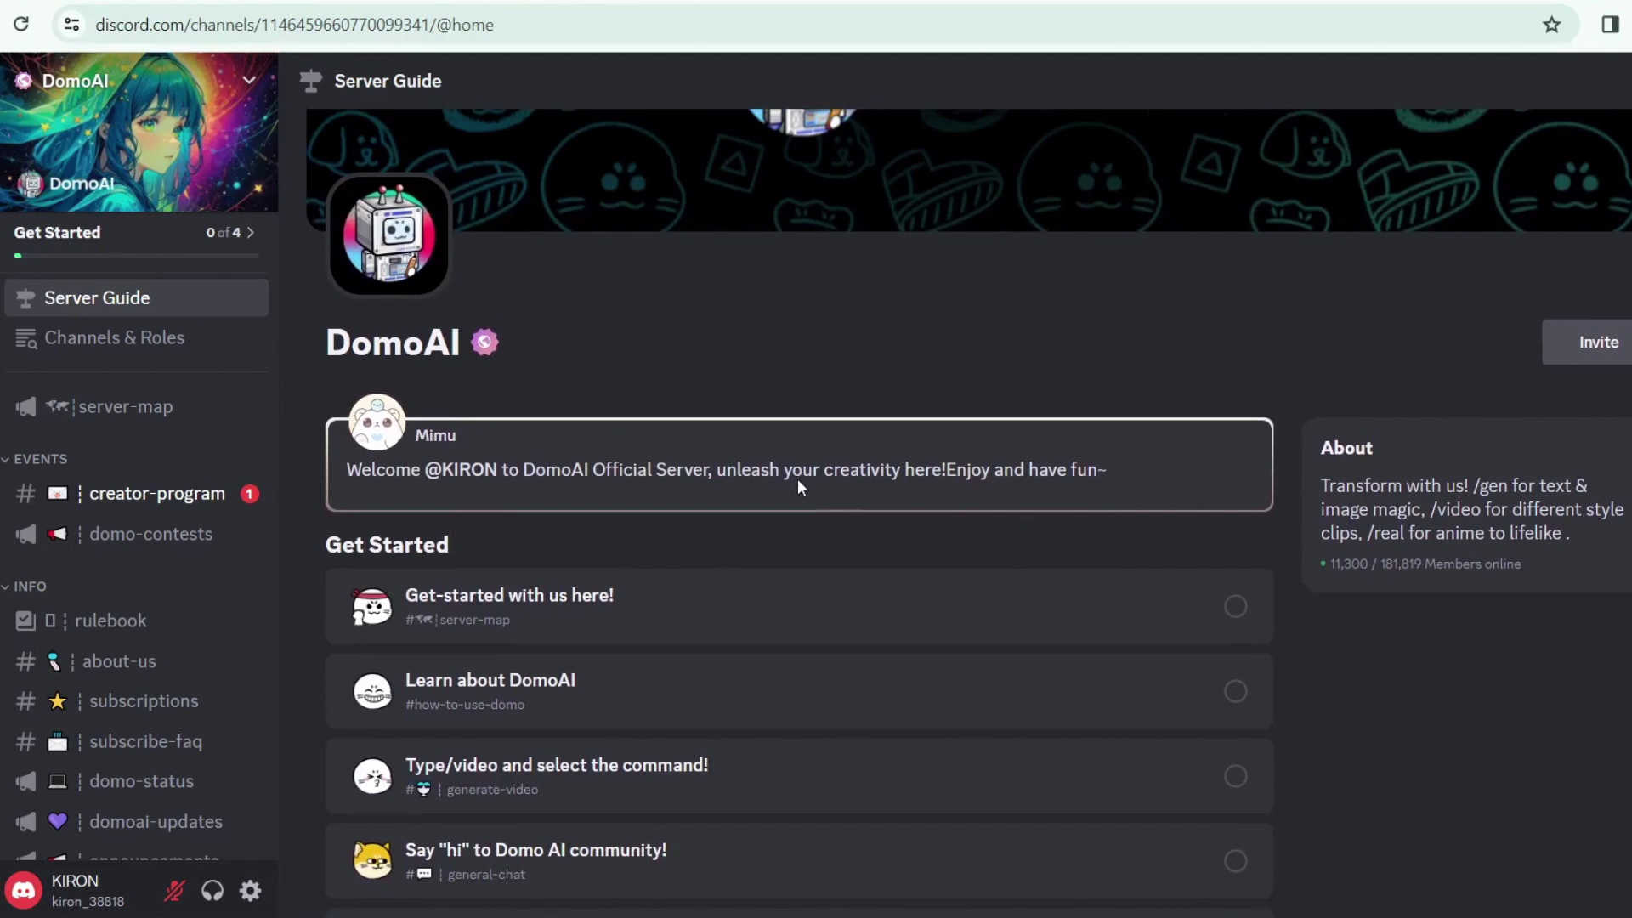
scroll(797, 480, down, 1)
scroll(170, 452, down, 5)
scroll(127, 583, up, 5)
scroll(130, 585, down, 3)
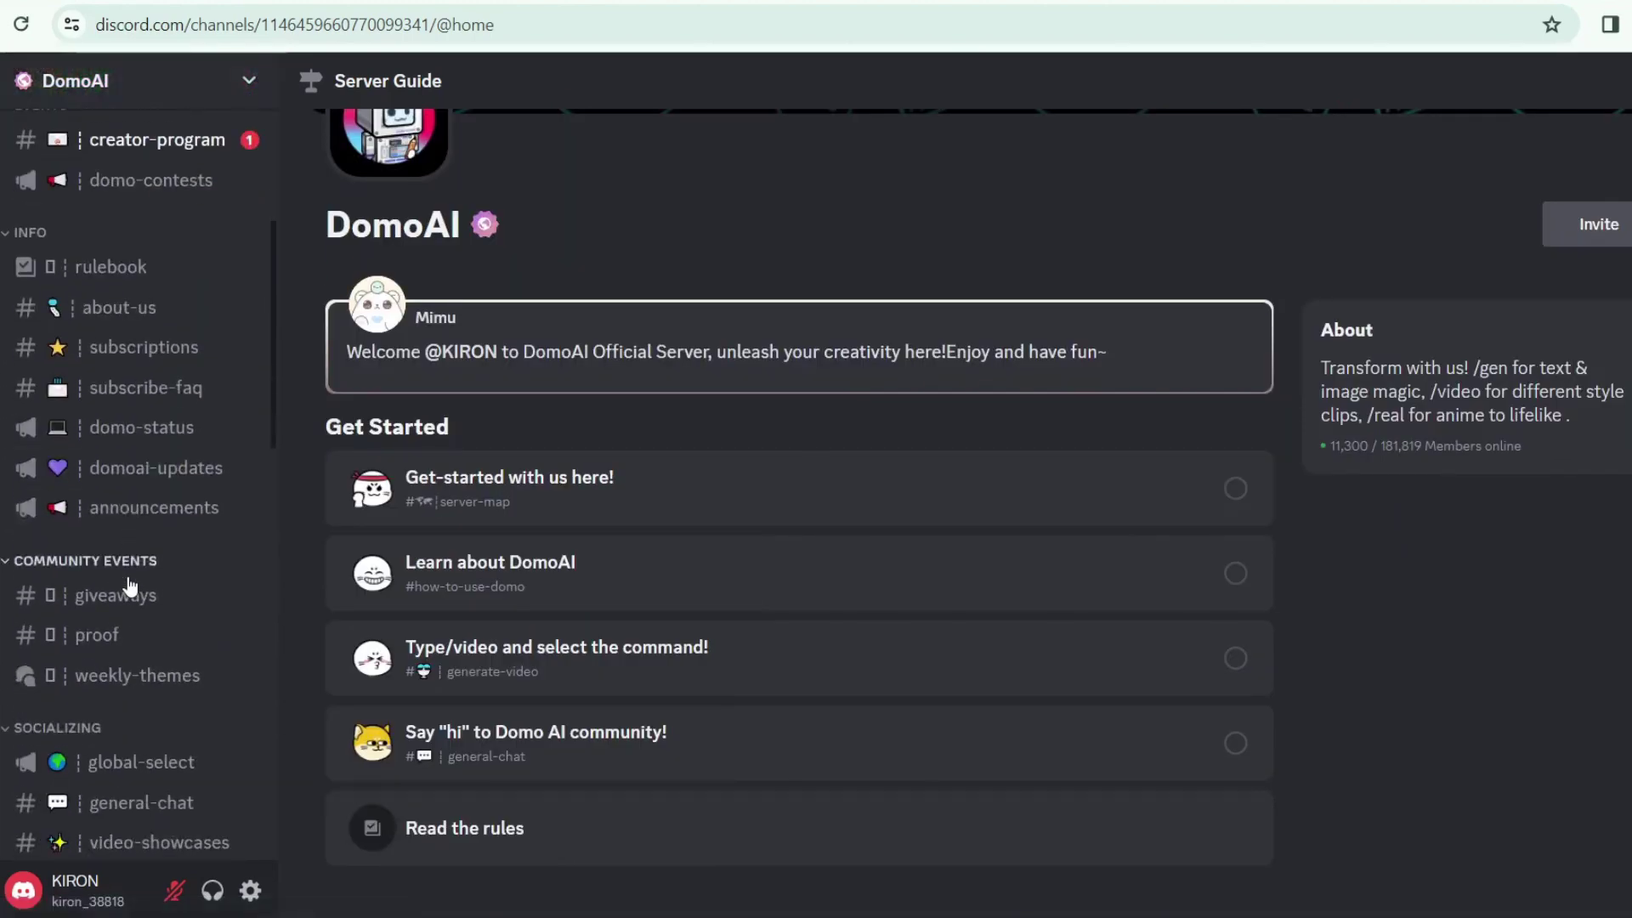
scroll(130, 585, down, 6)
mouse_move(92, 722)
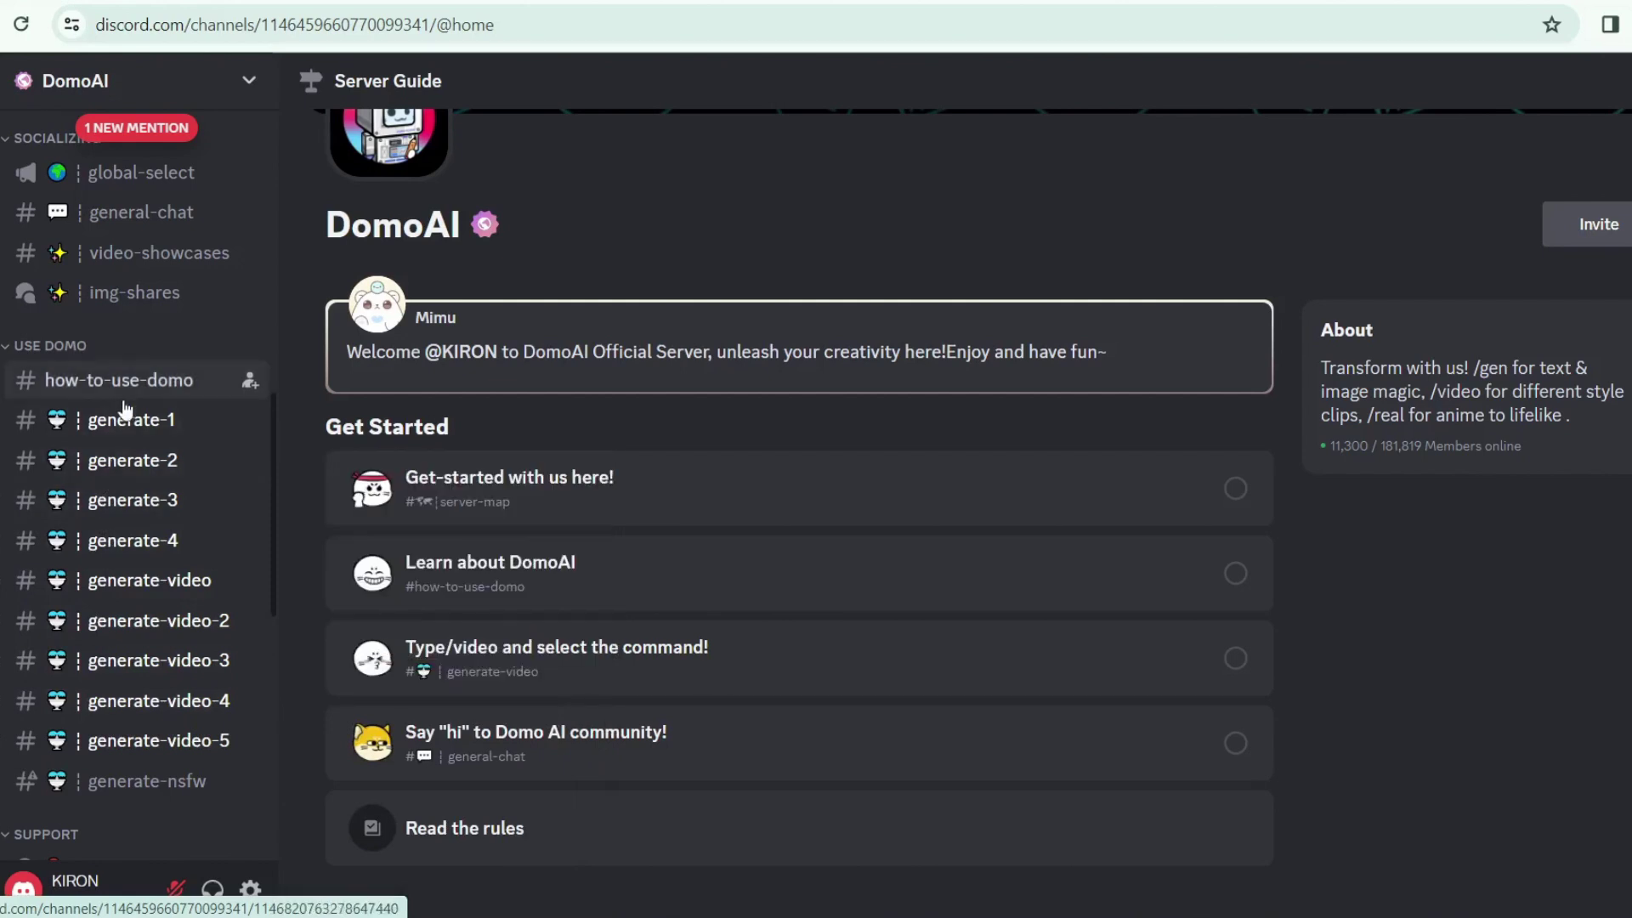
mouse_move(127, 750)
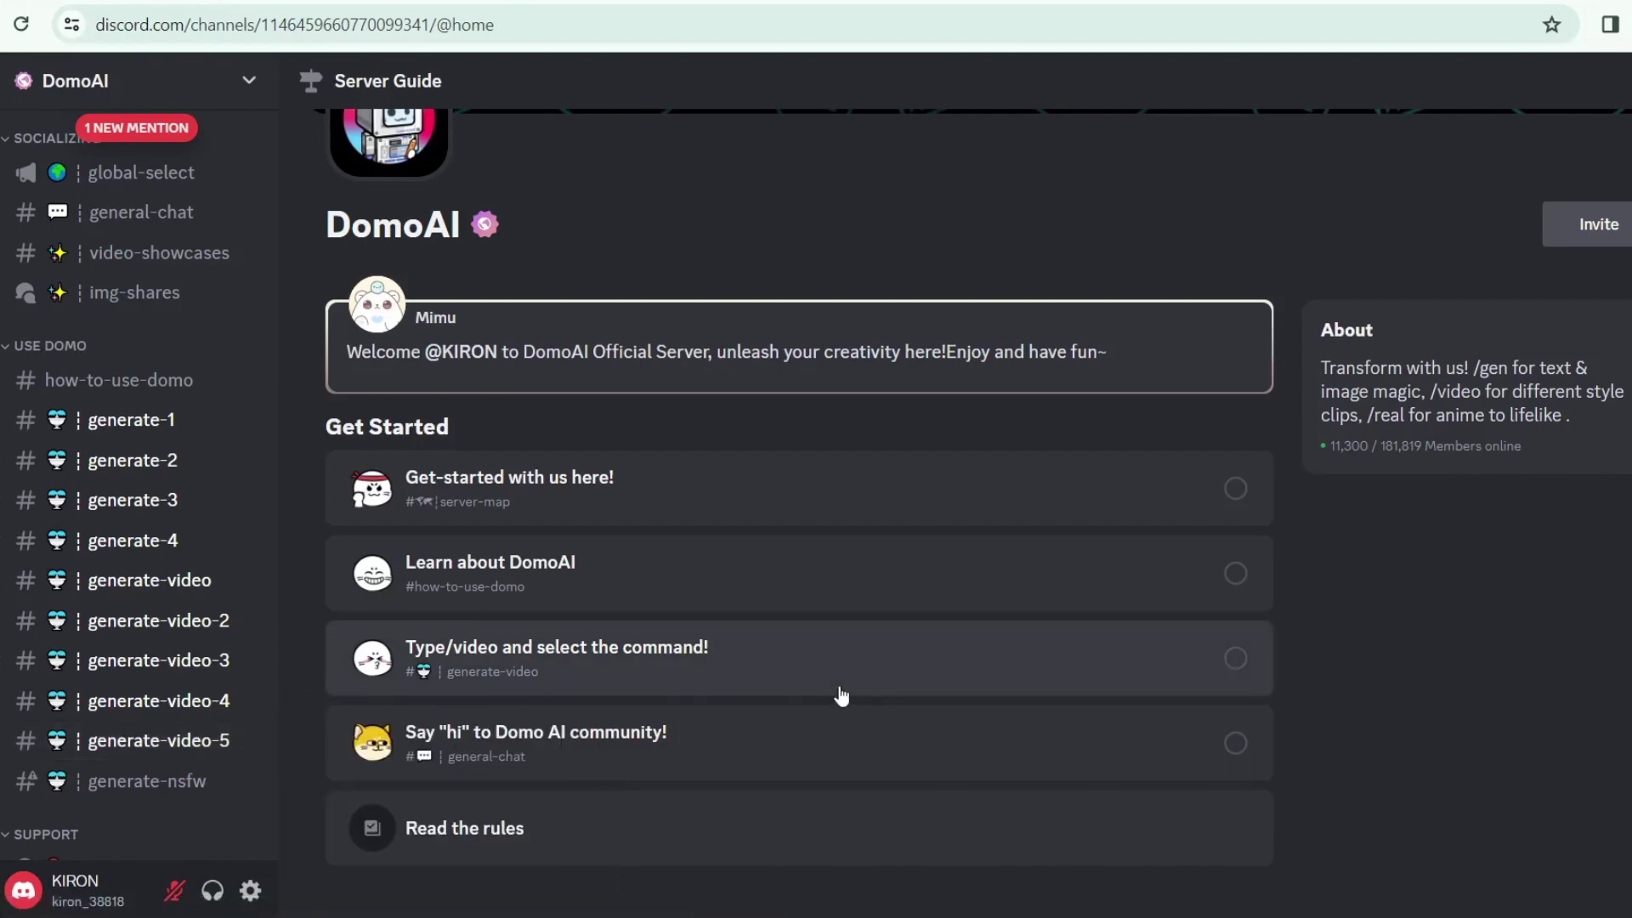
mouse_move(108, 431)
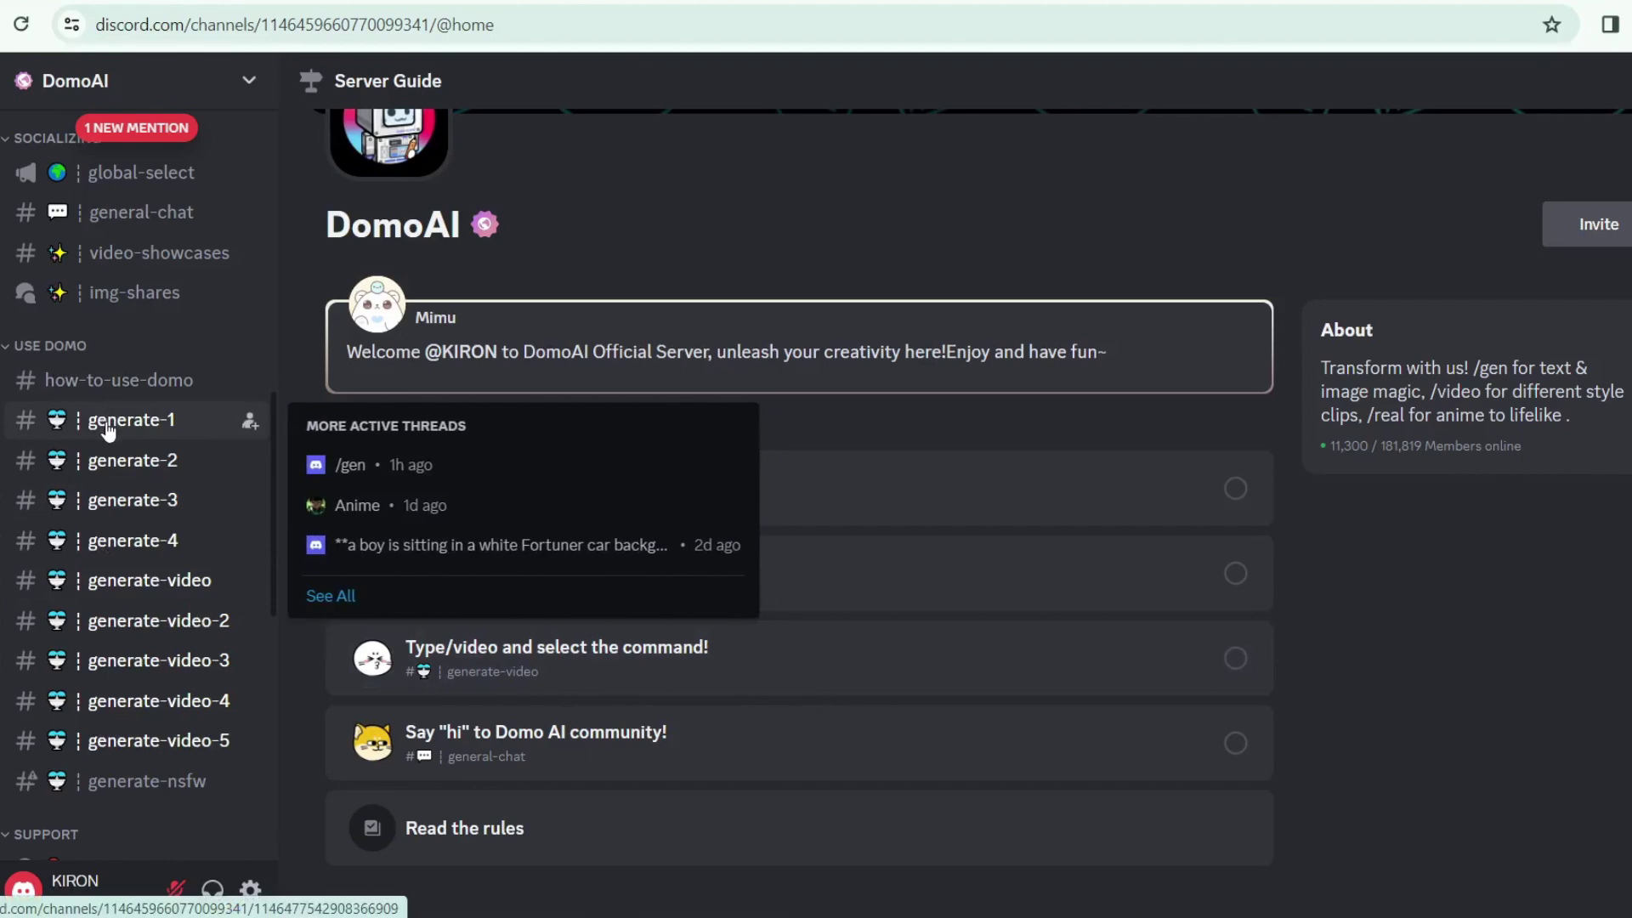
click(113, 468)
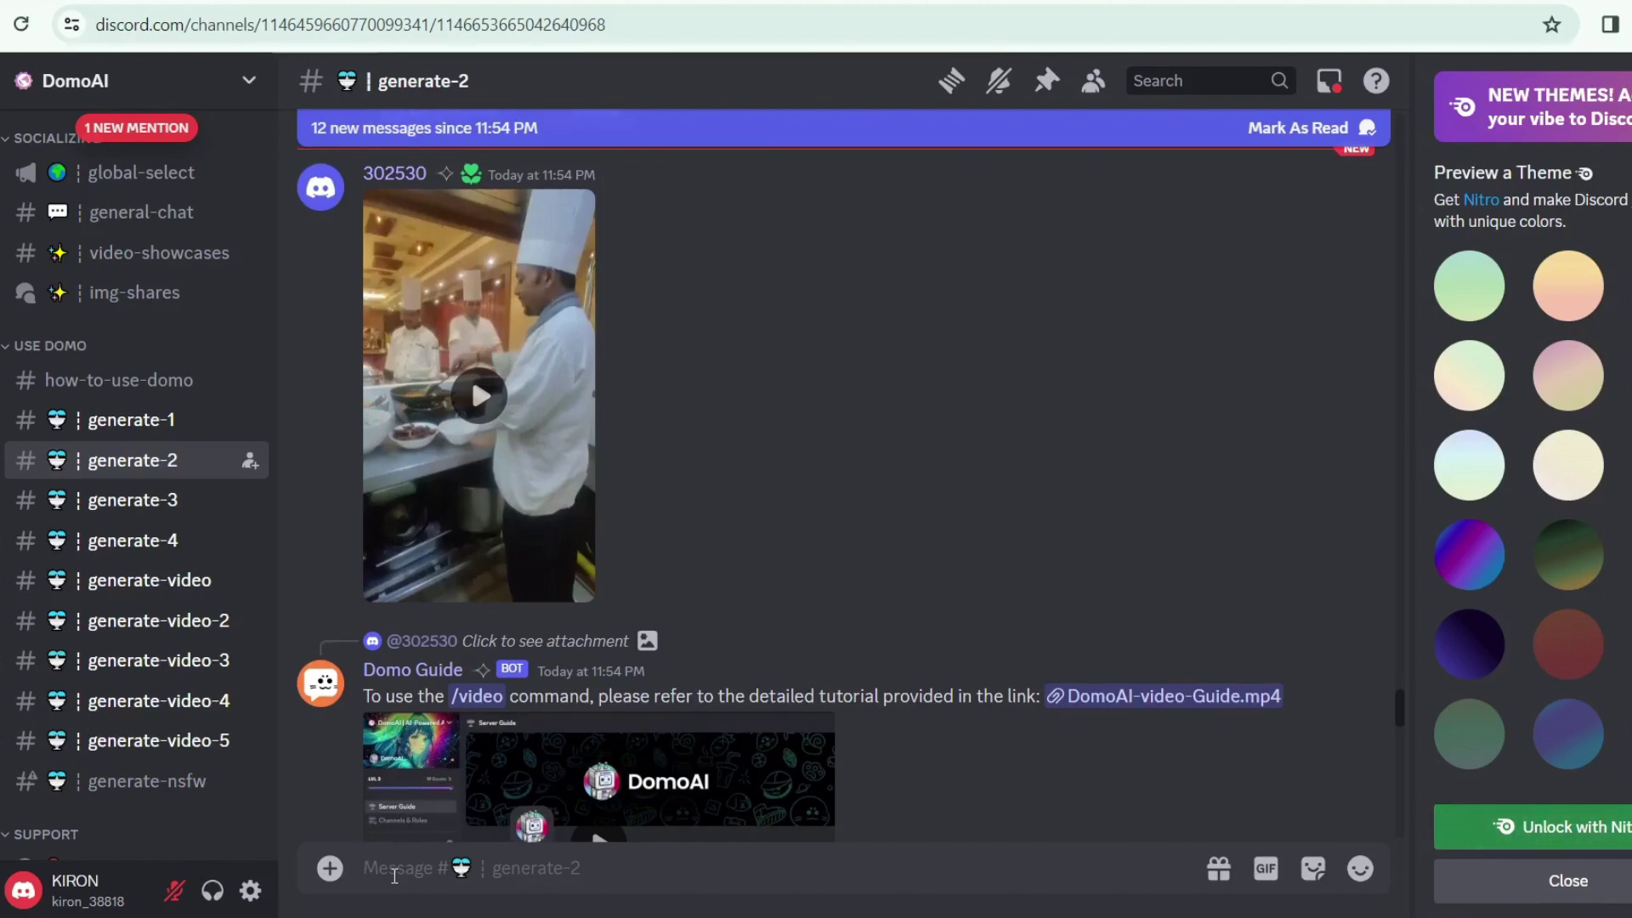
Start DomoAI's /video command in generate-2 and attach dance video.mp4 as the source video
text(?)
key(BackSpace)
text(/v)
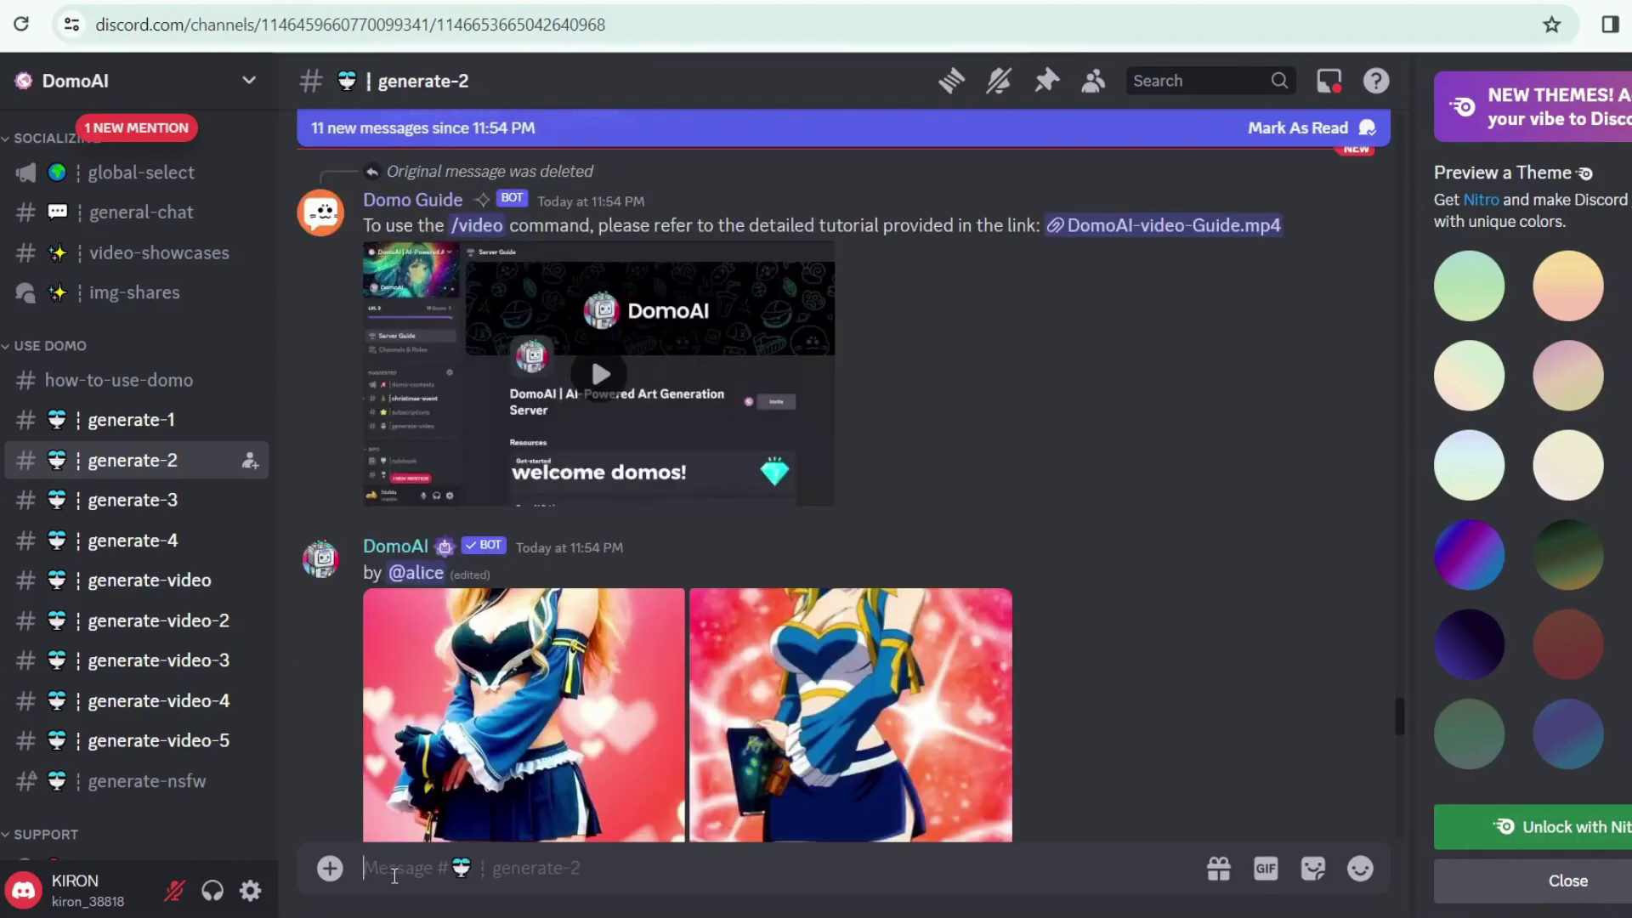
text(ideo)
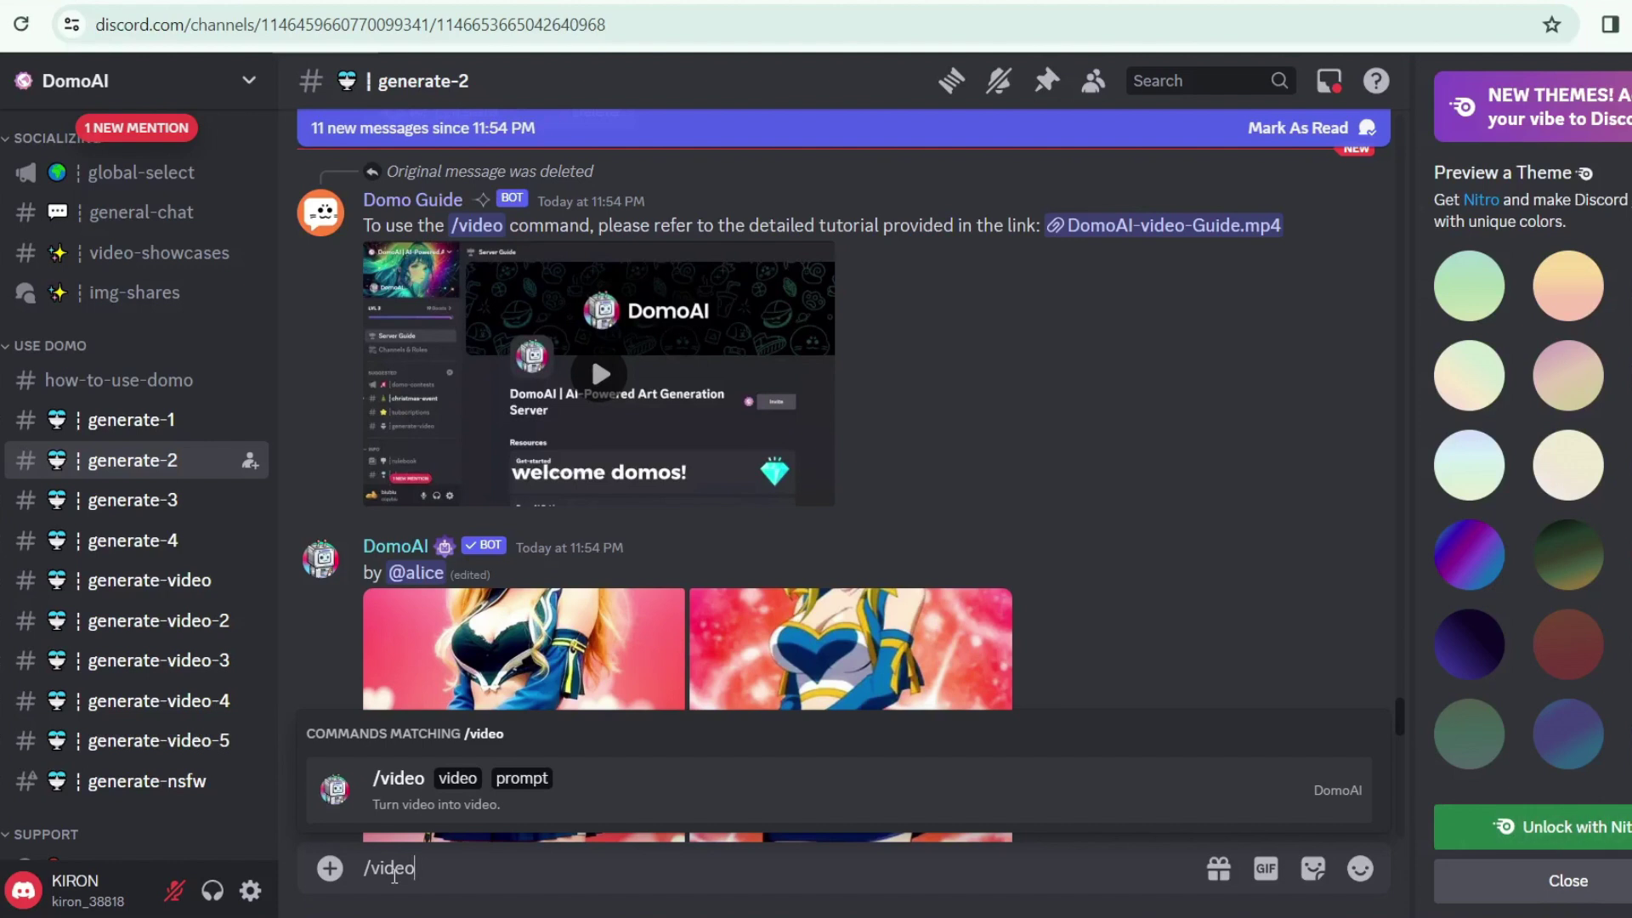
key(Return)
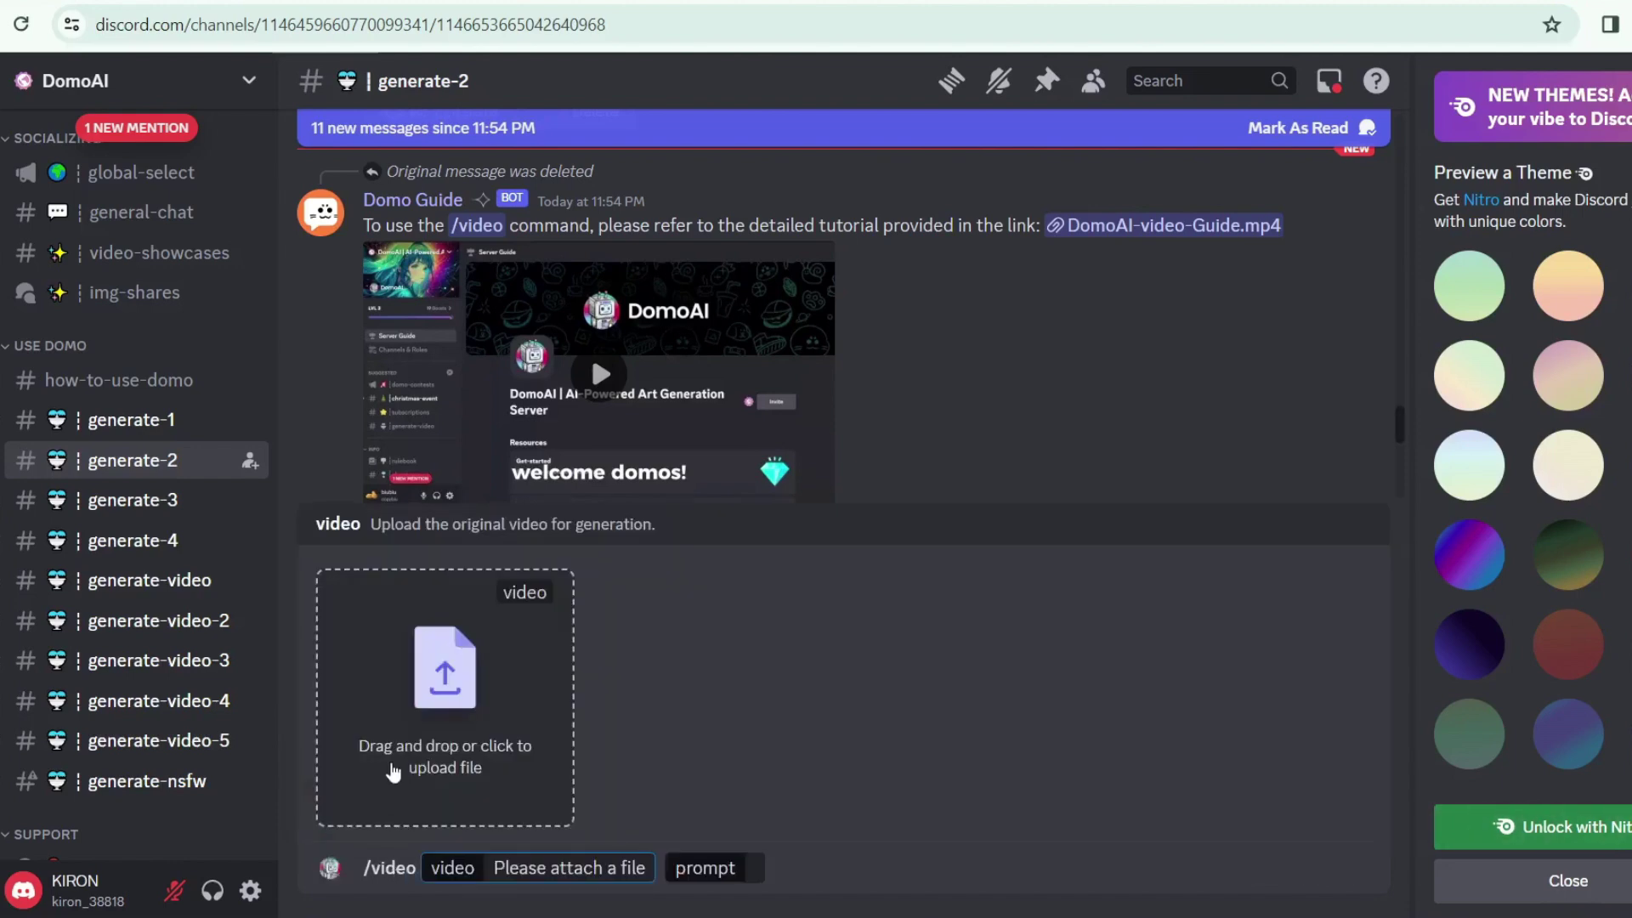
click(420, 732)
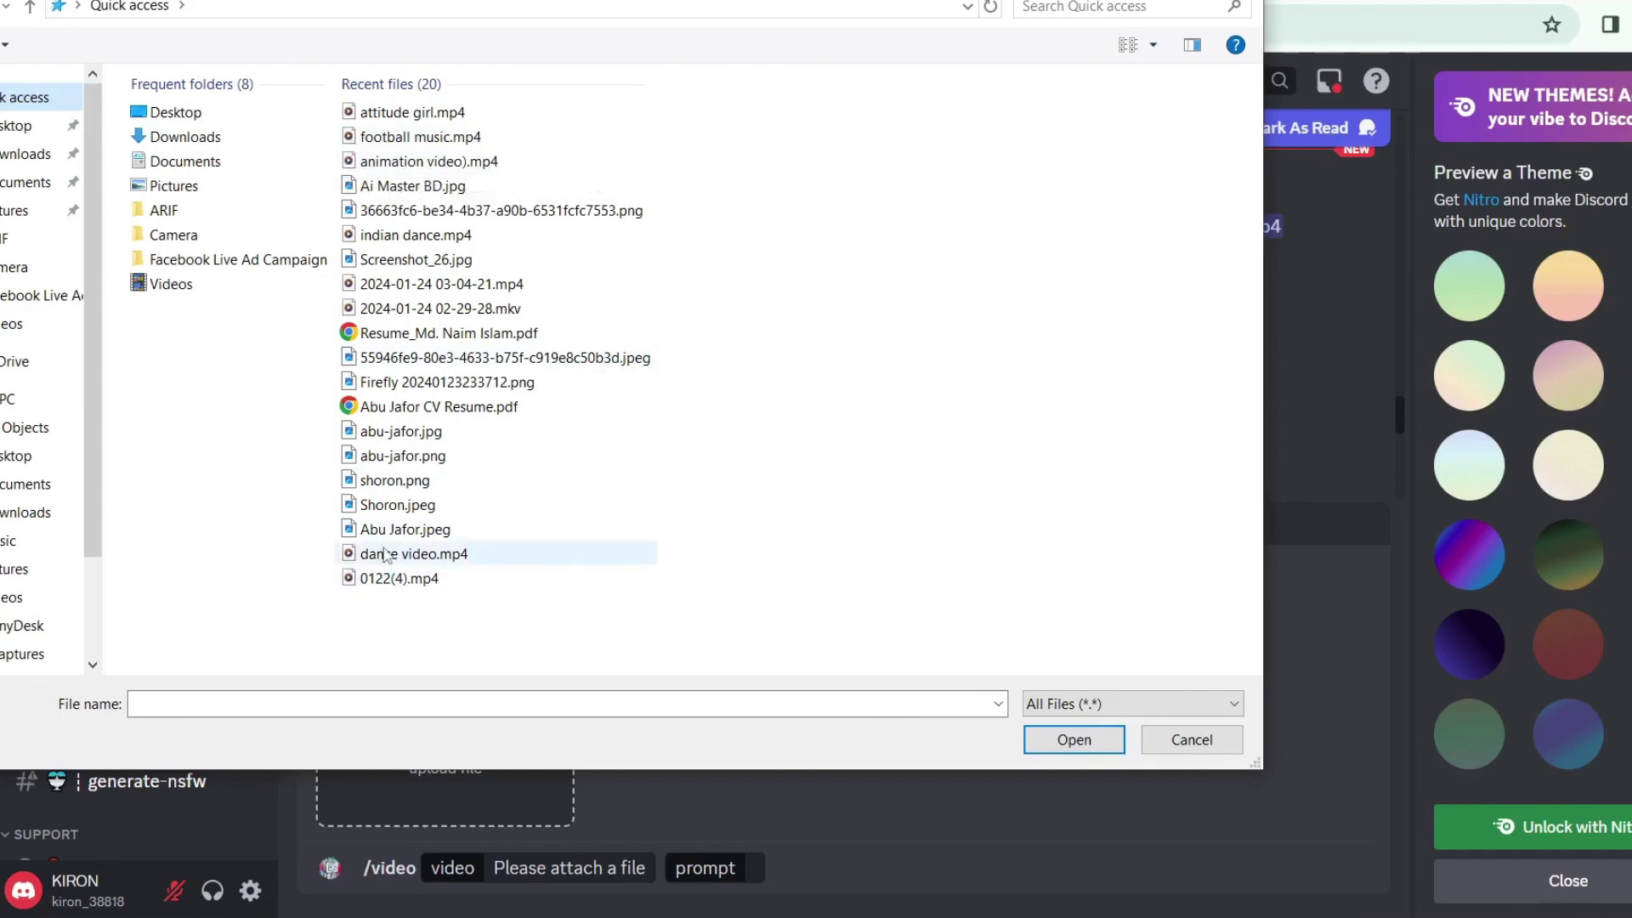
click(388, 555)
click(1048, 740)
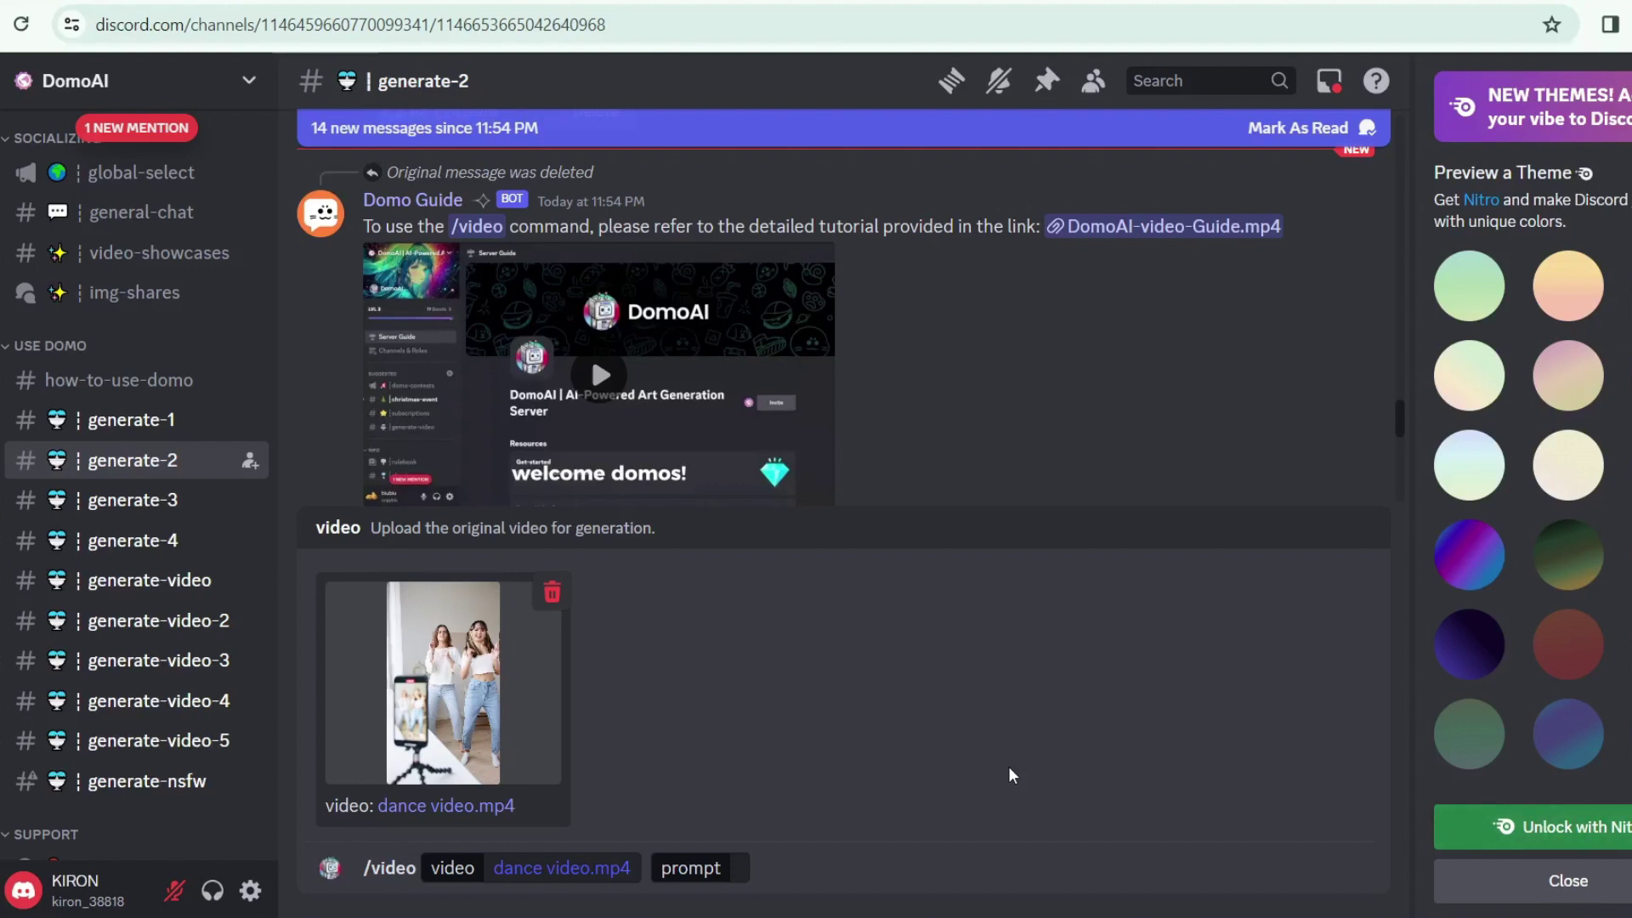
Enter "realistic 3d animation" as the video prompt and submit the command
click(730, 870)
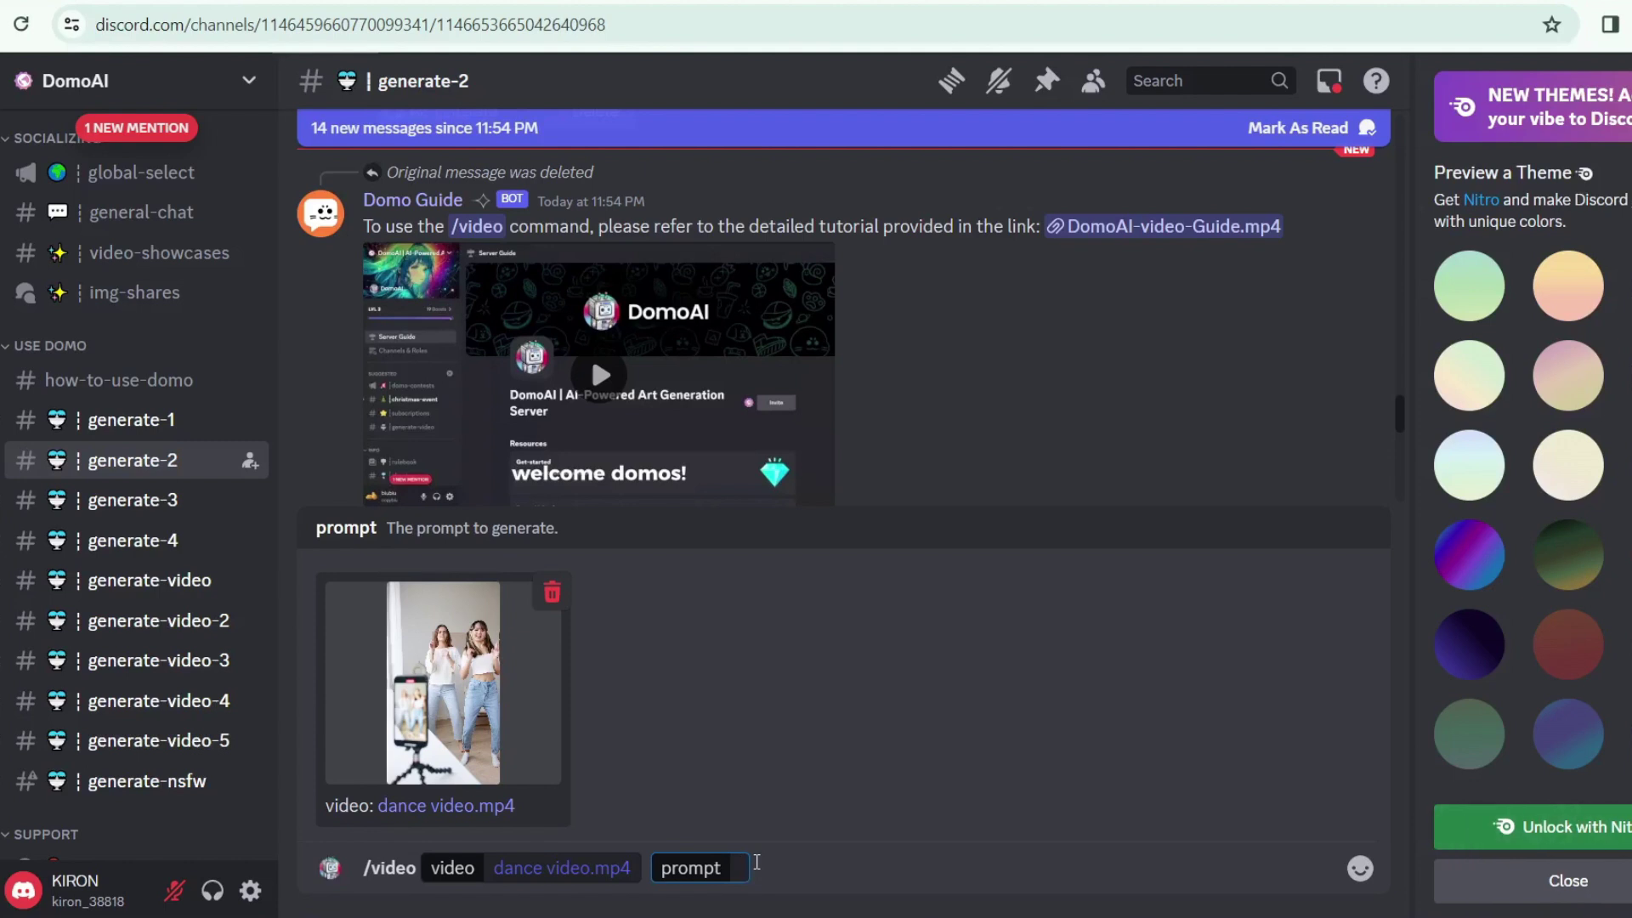
text(3)
text(realisti)
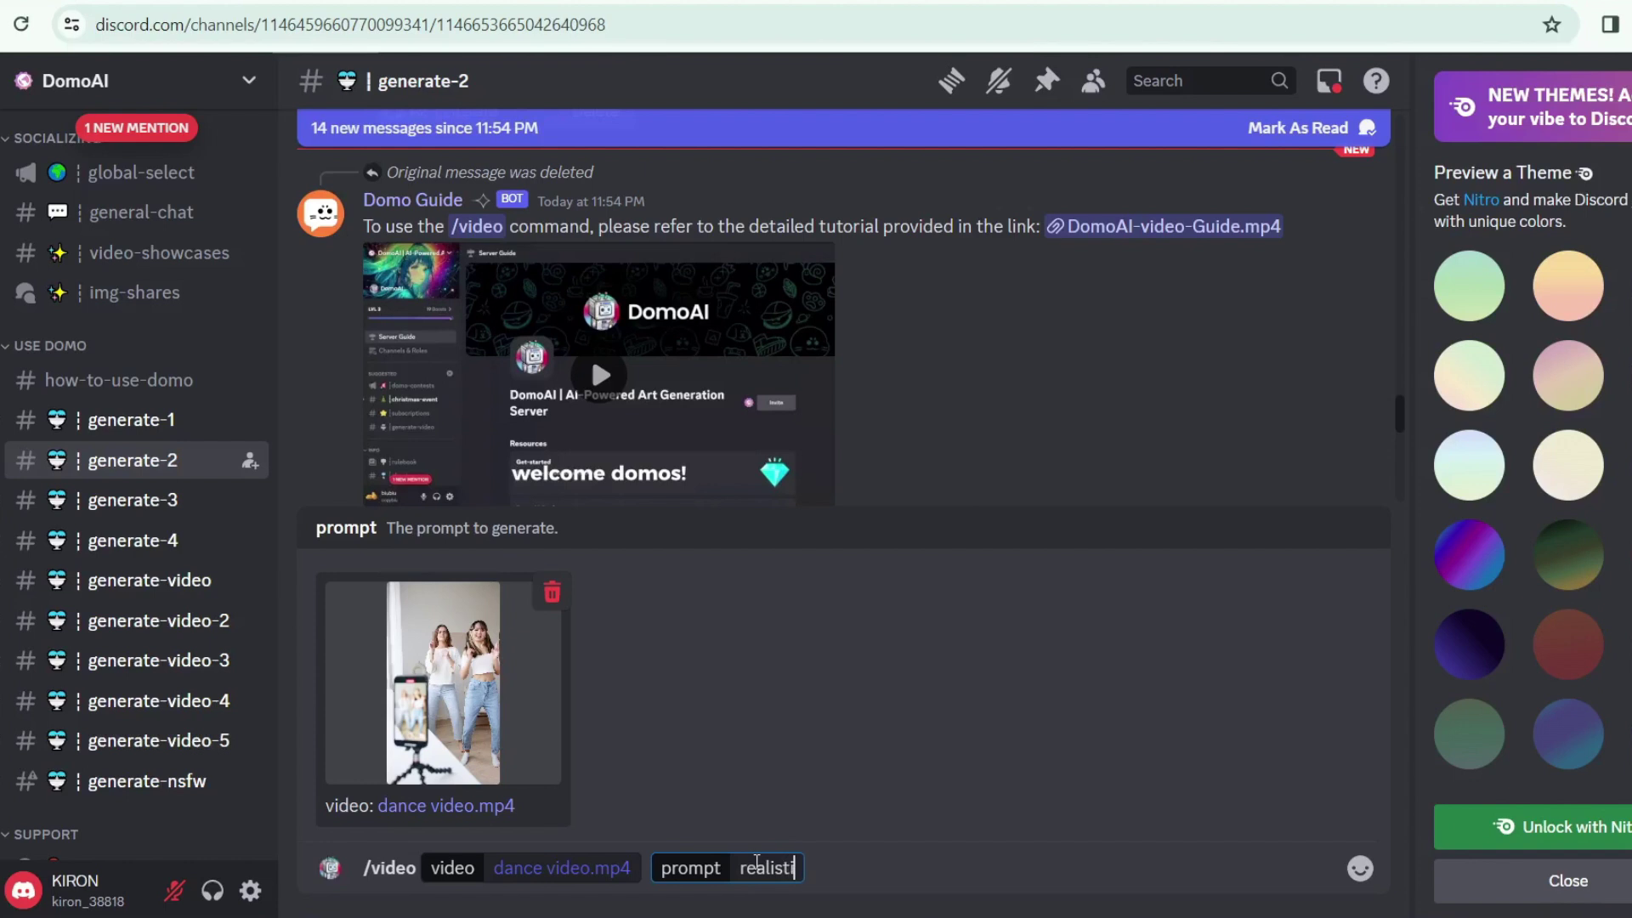
text(c 3d)
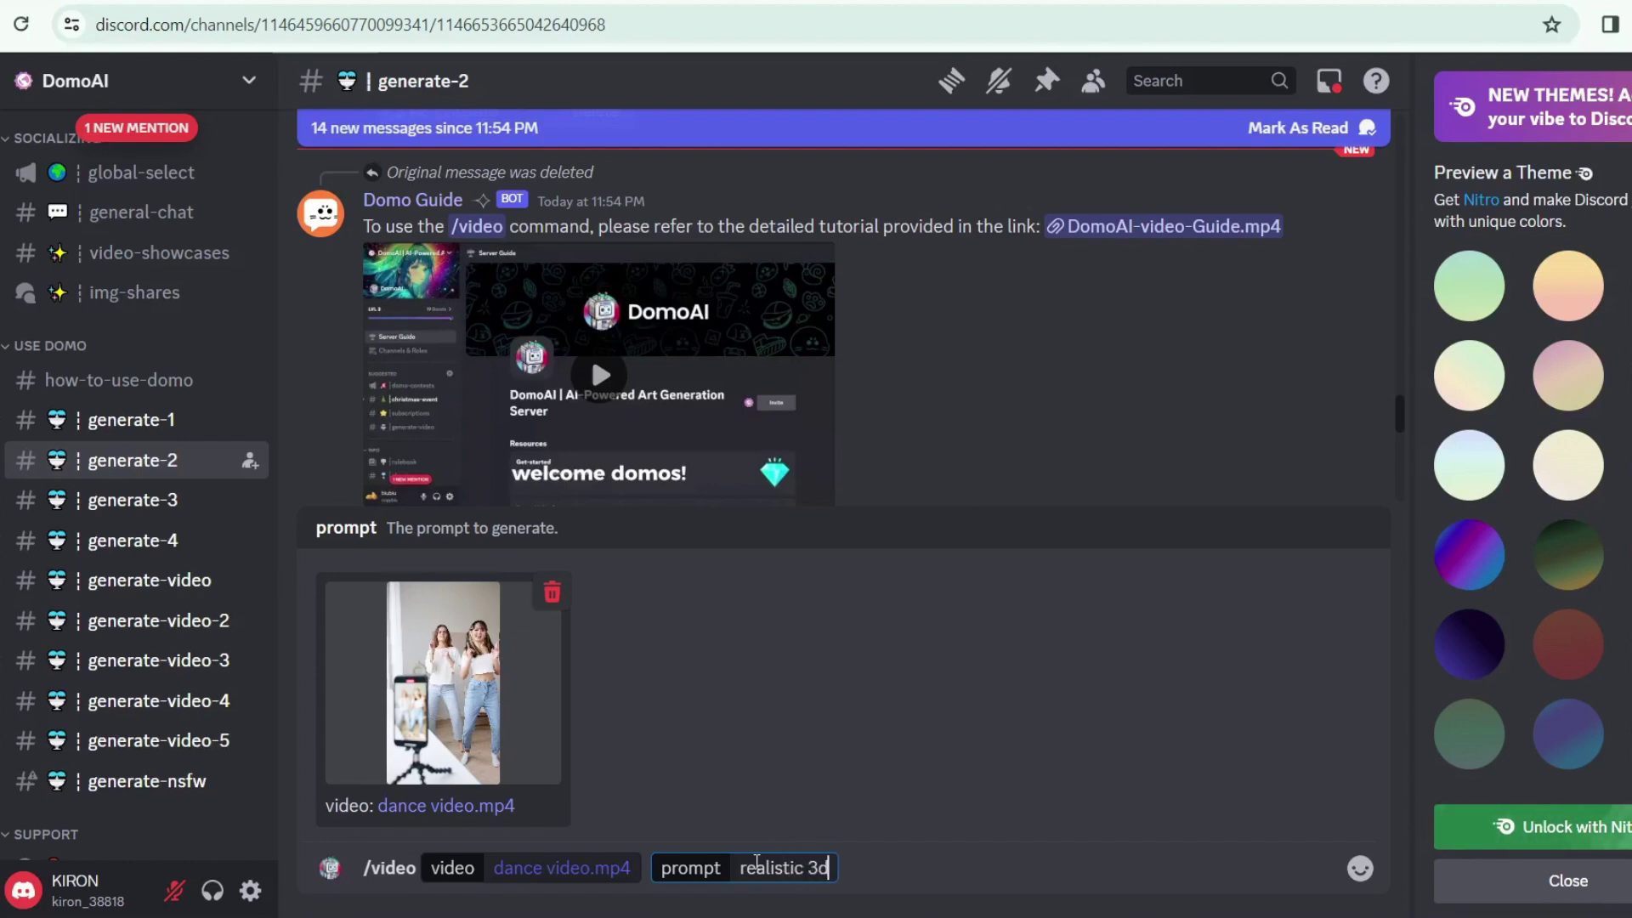
text( ani)
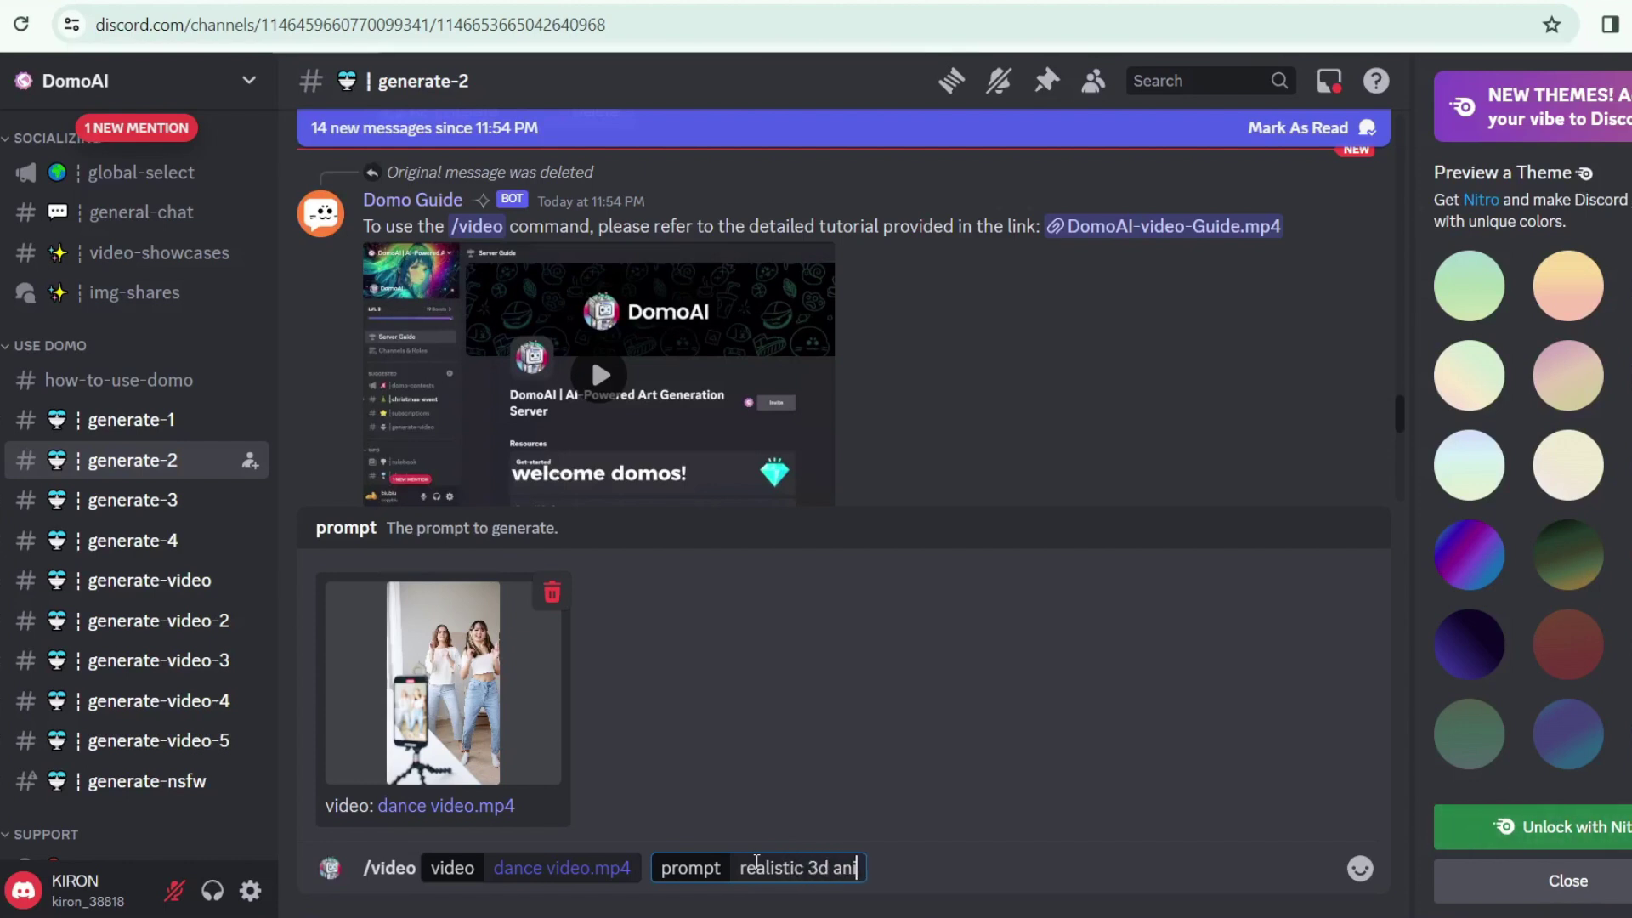
text(mation)
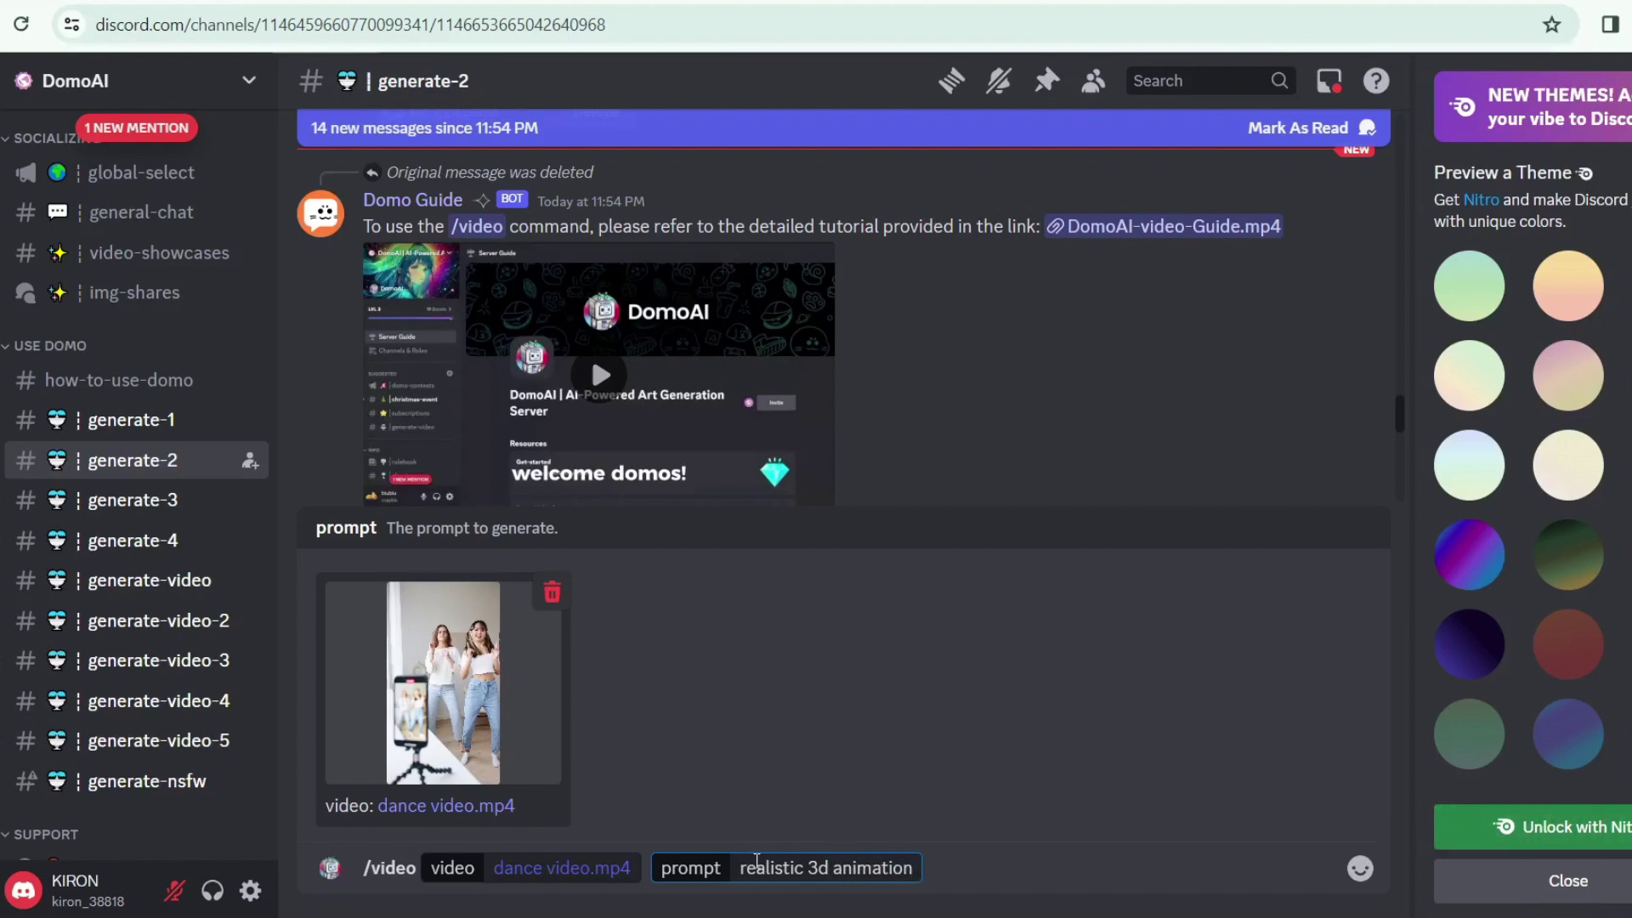
key(Return)
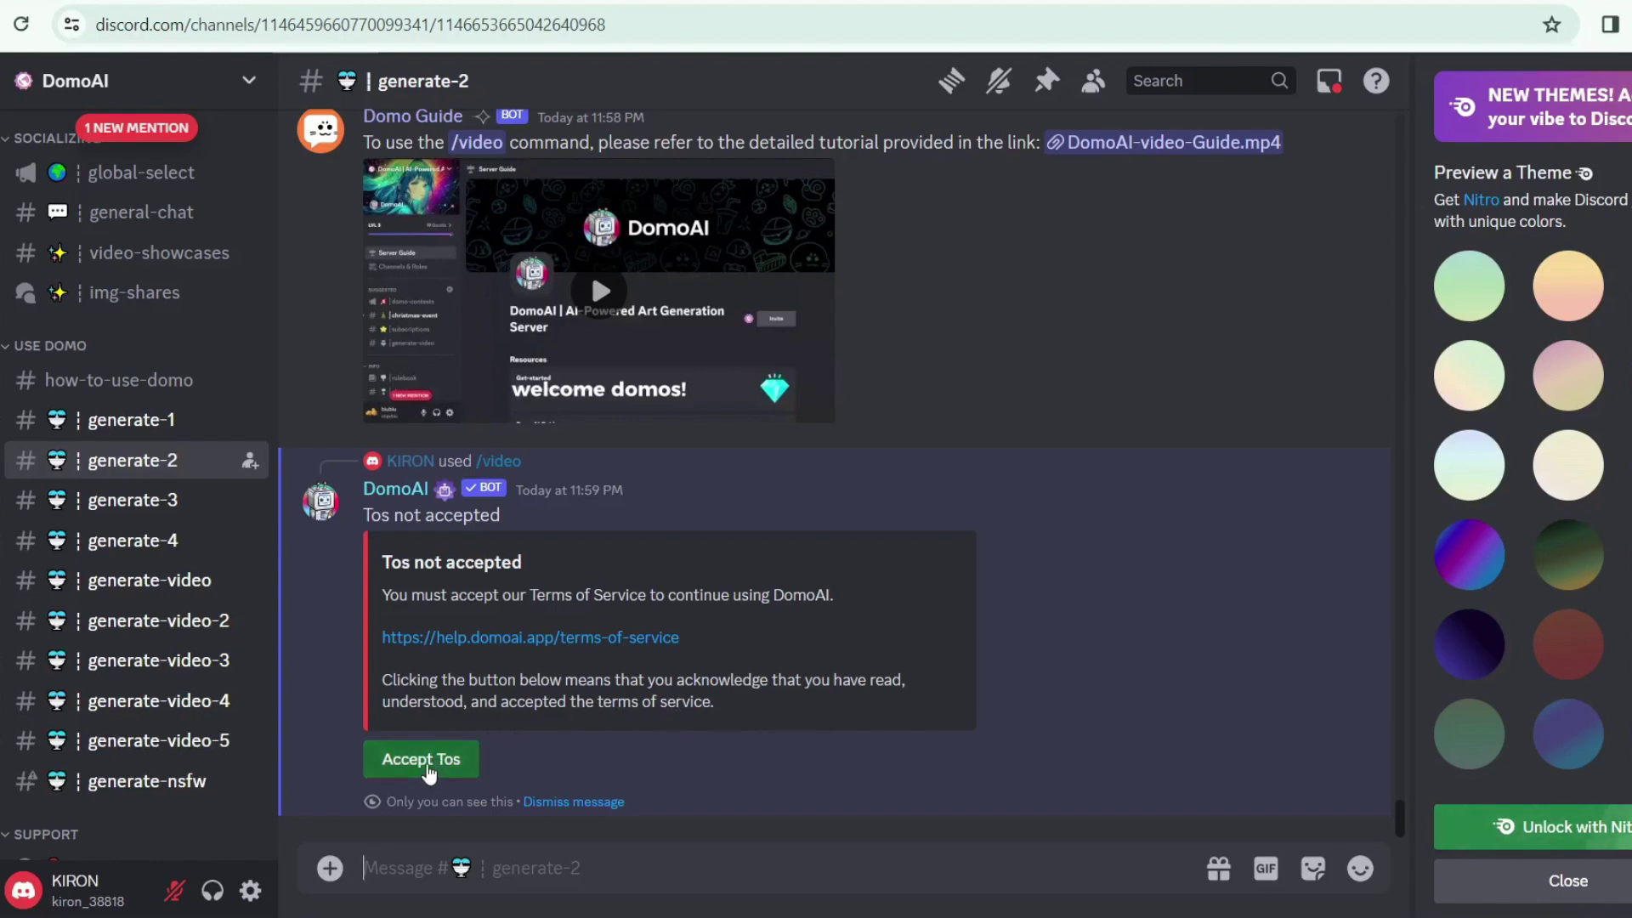
Accept DomoAI's Terms of Service and start generating the dance video with a 3-second length in Anime v1 style
click(425, 762)
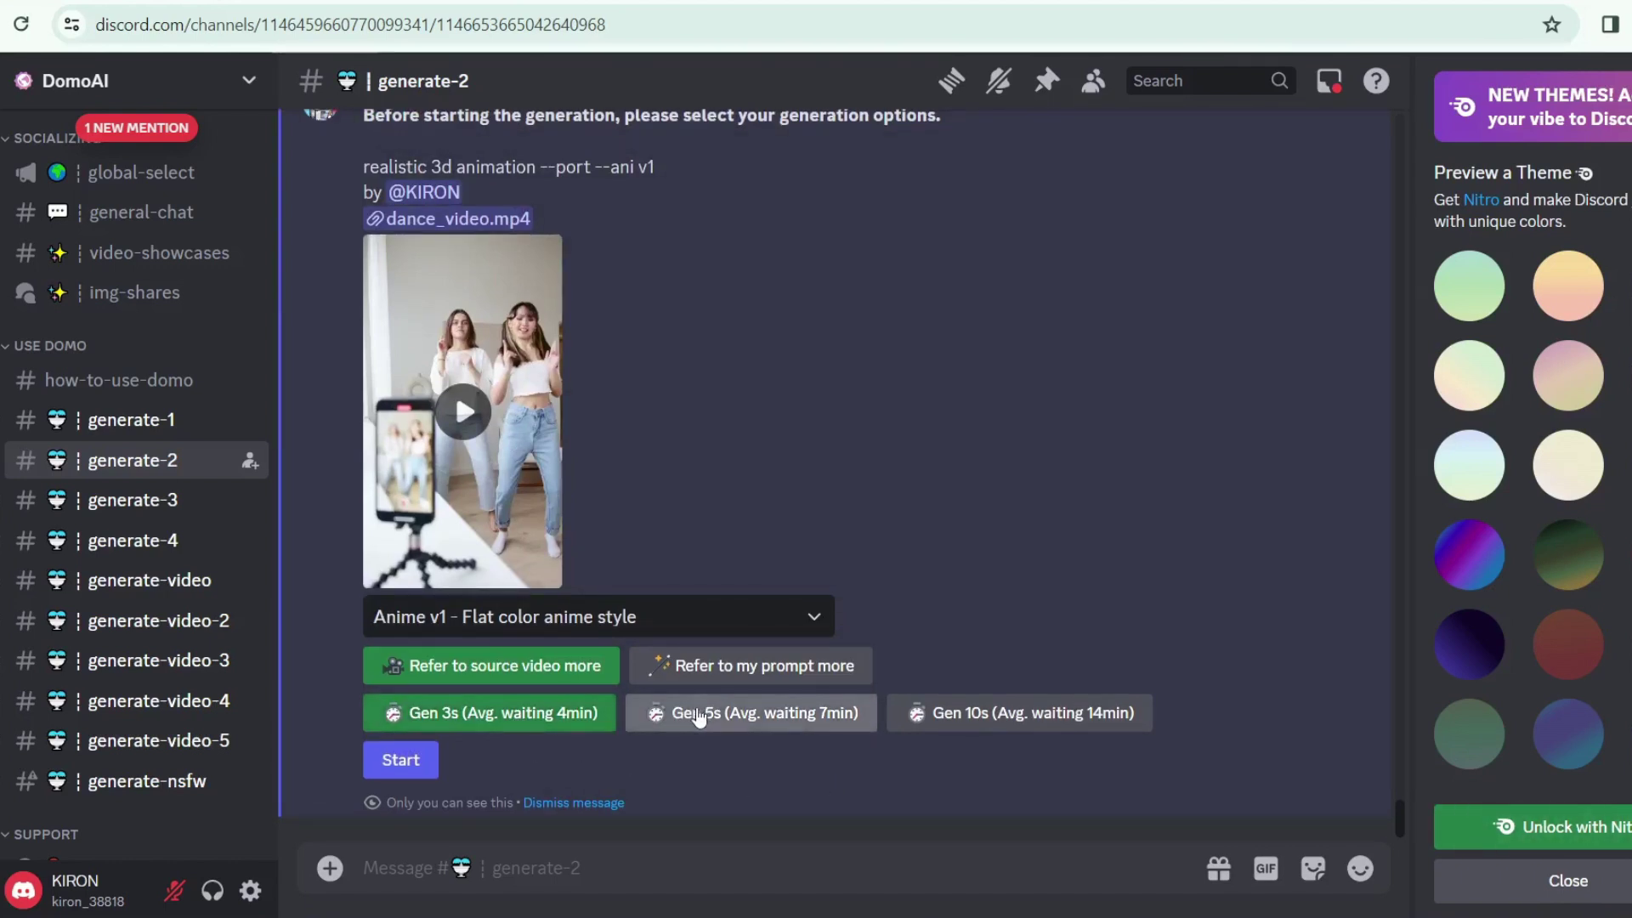
click(529, 719)
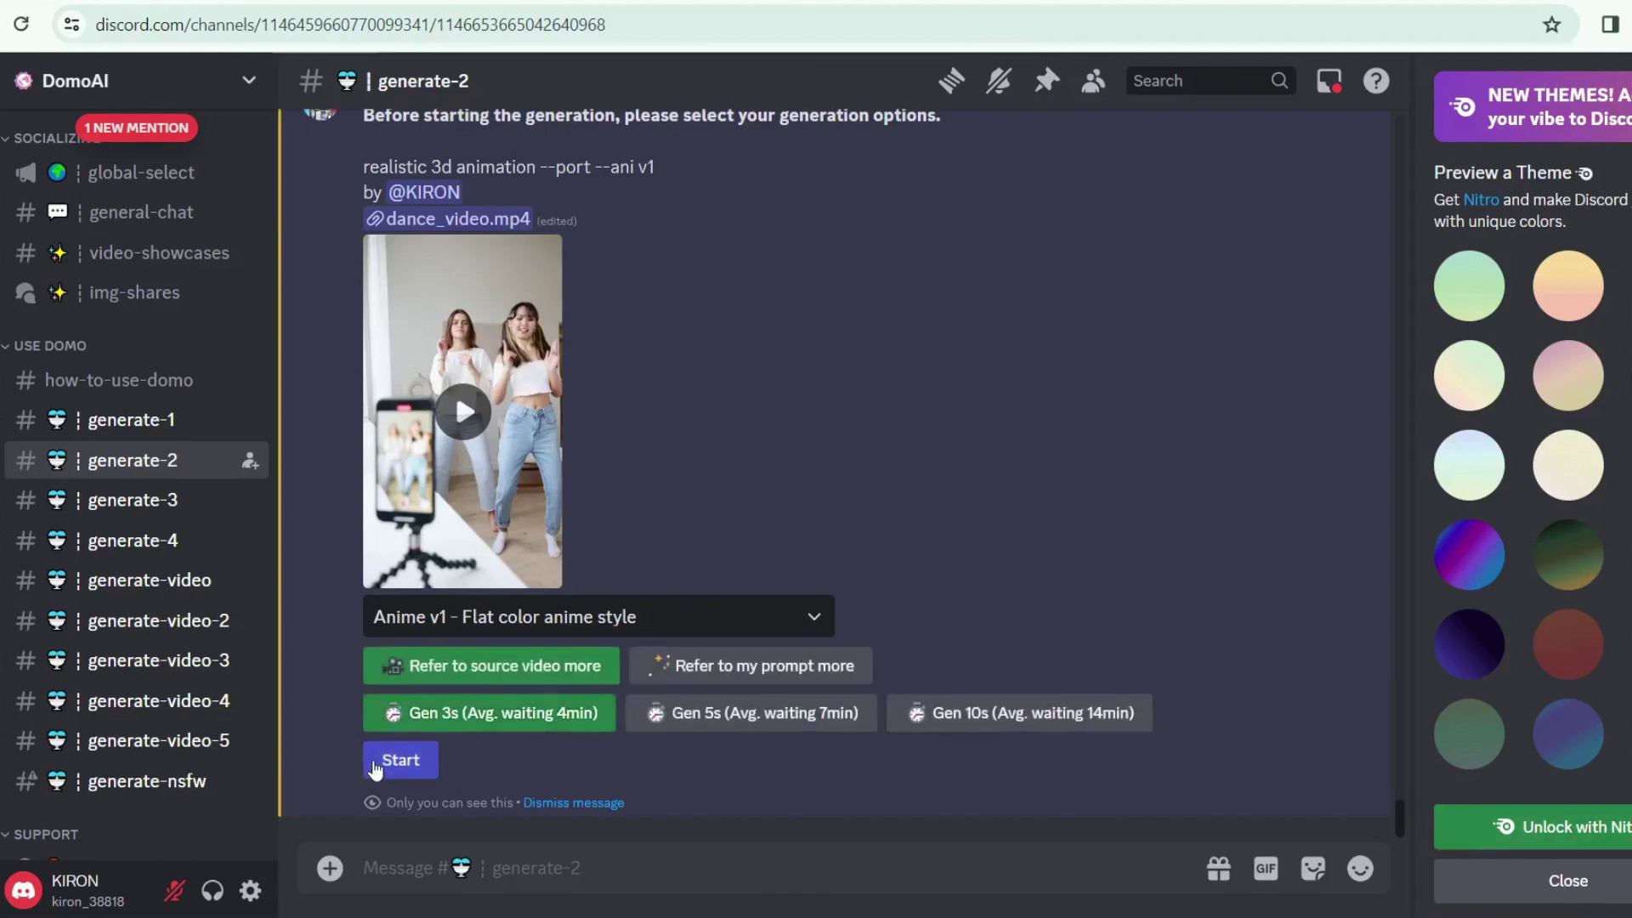
click(377, 763)
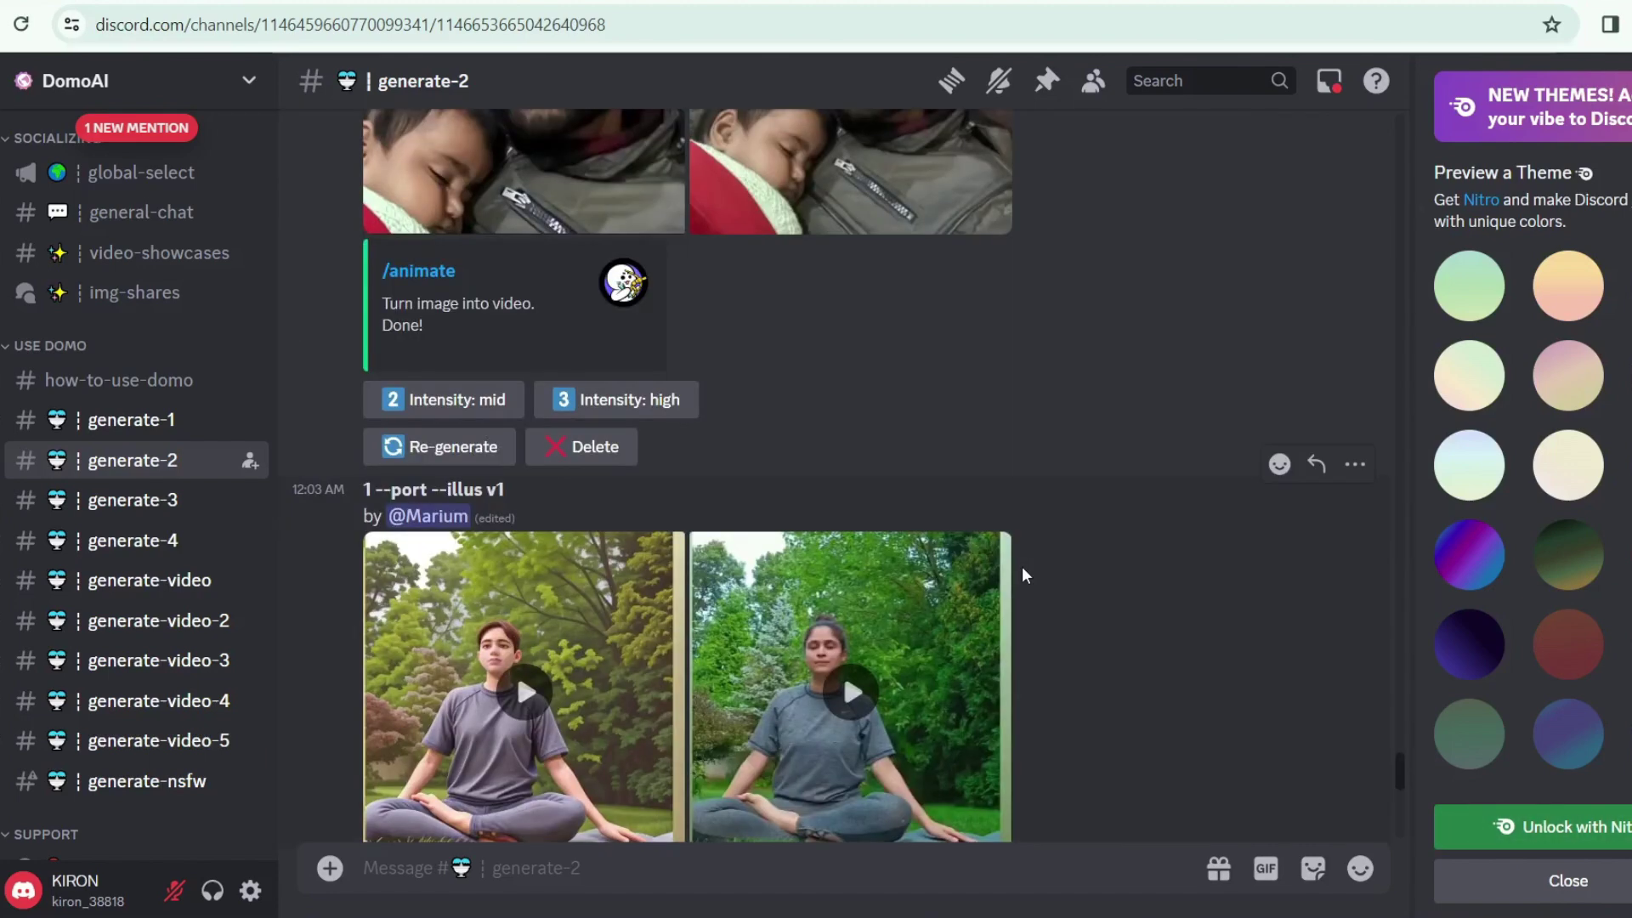
Play the original and converted dance videos in the finished /video result, and download the converted one
scroll(1022, 575, up, 4)
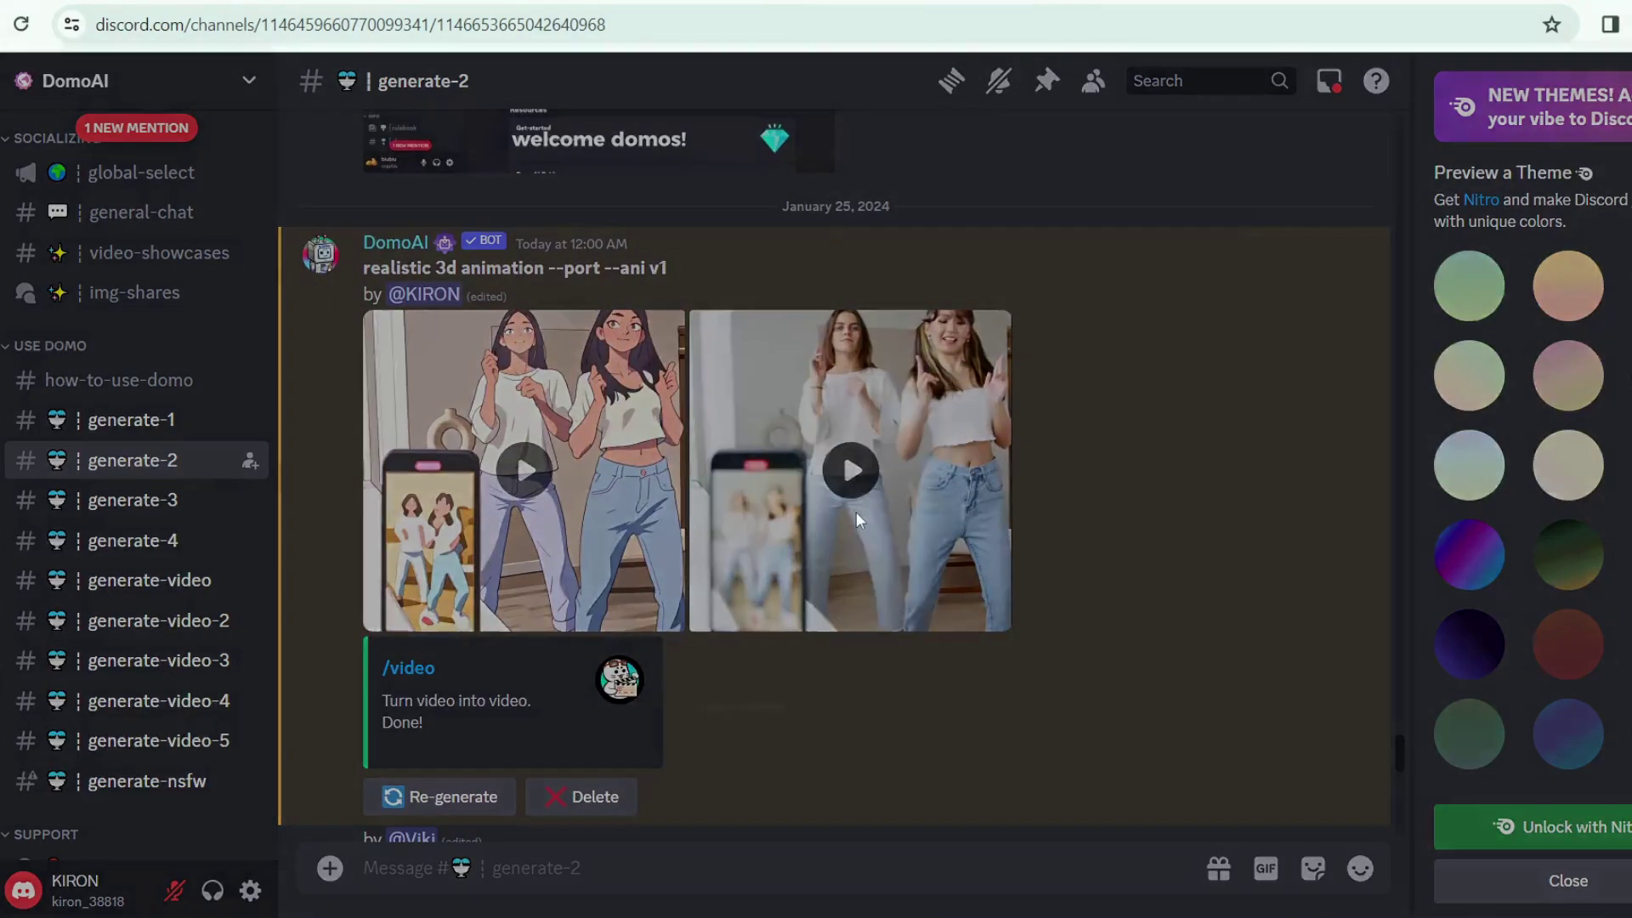
click(849, 473)
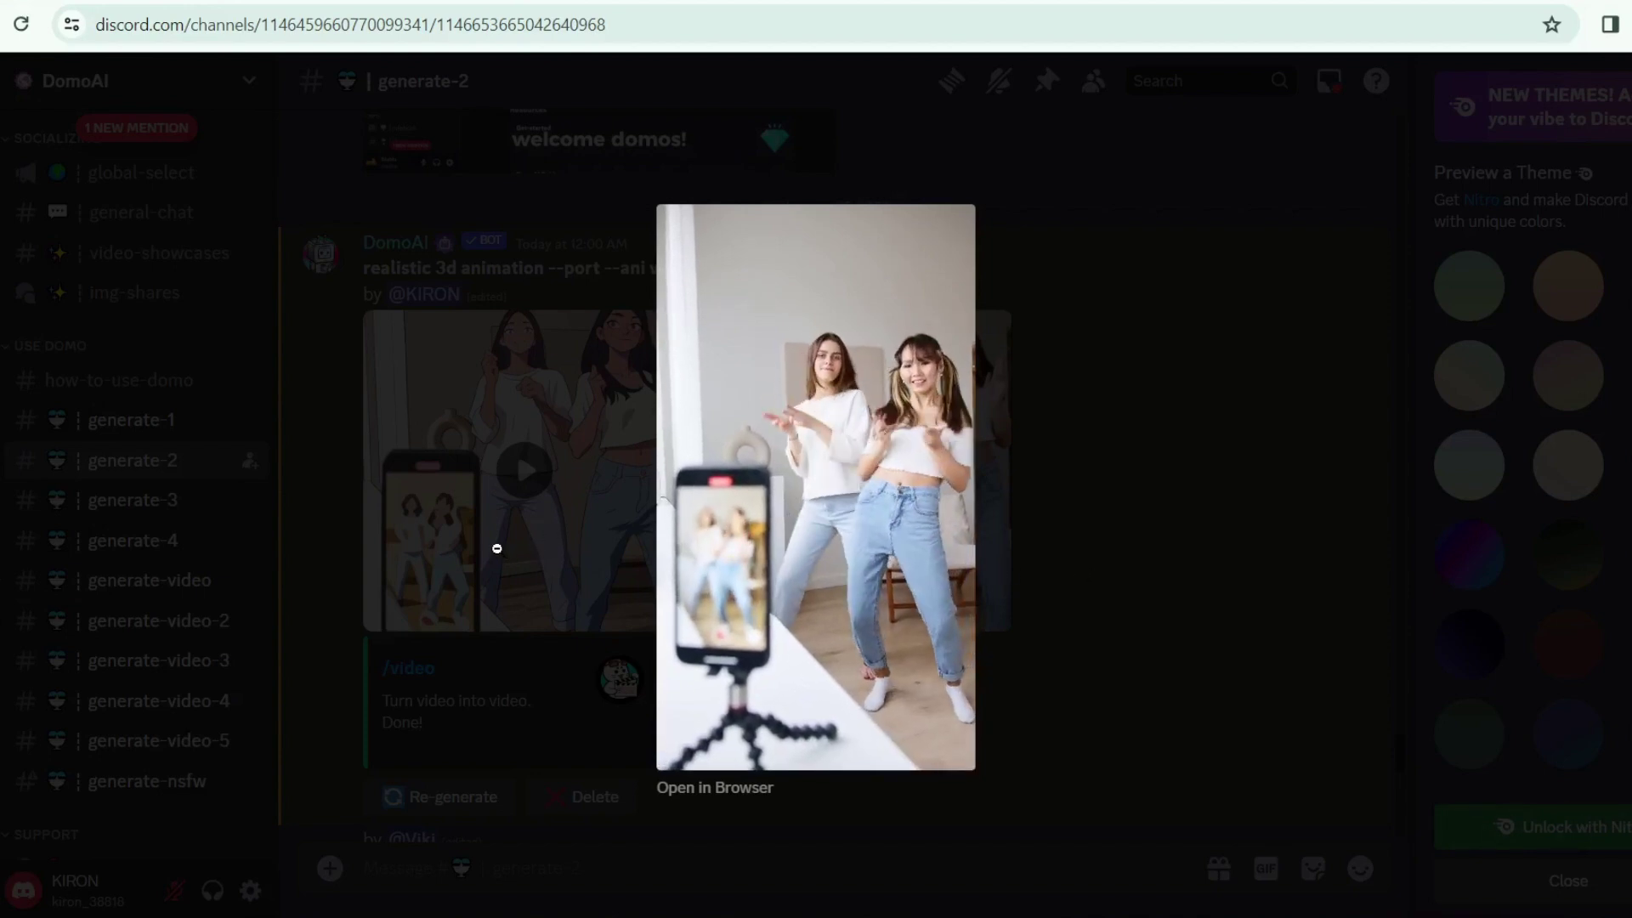
click(534, 564)
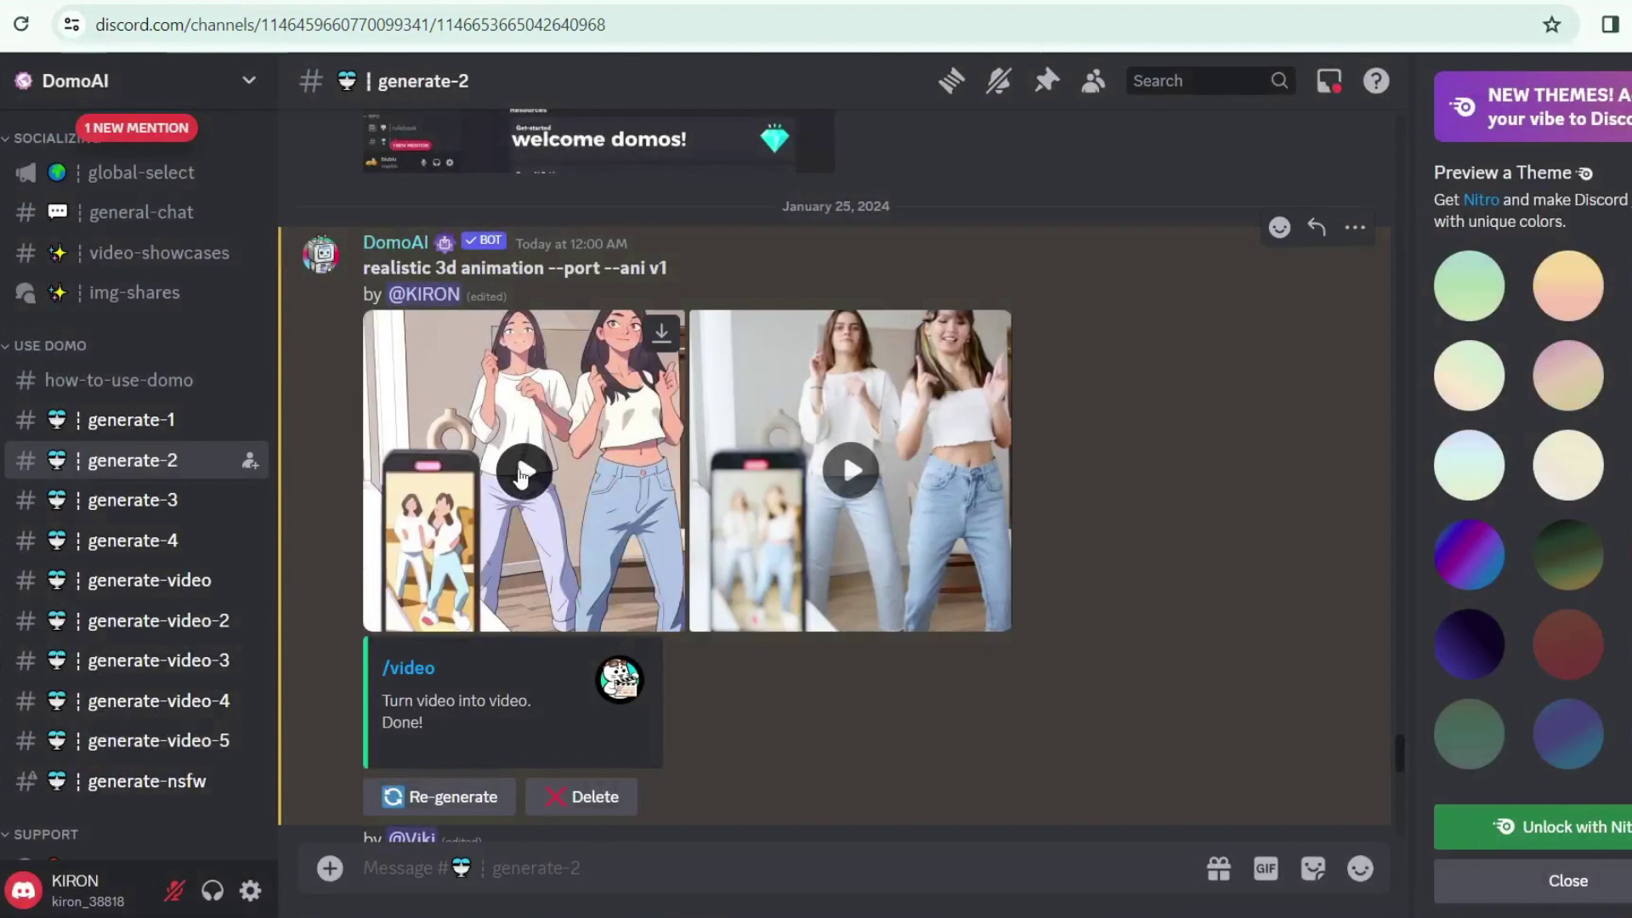
click(521, 474)
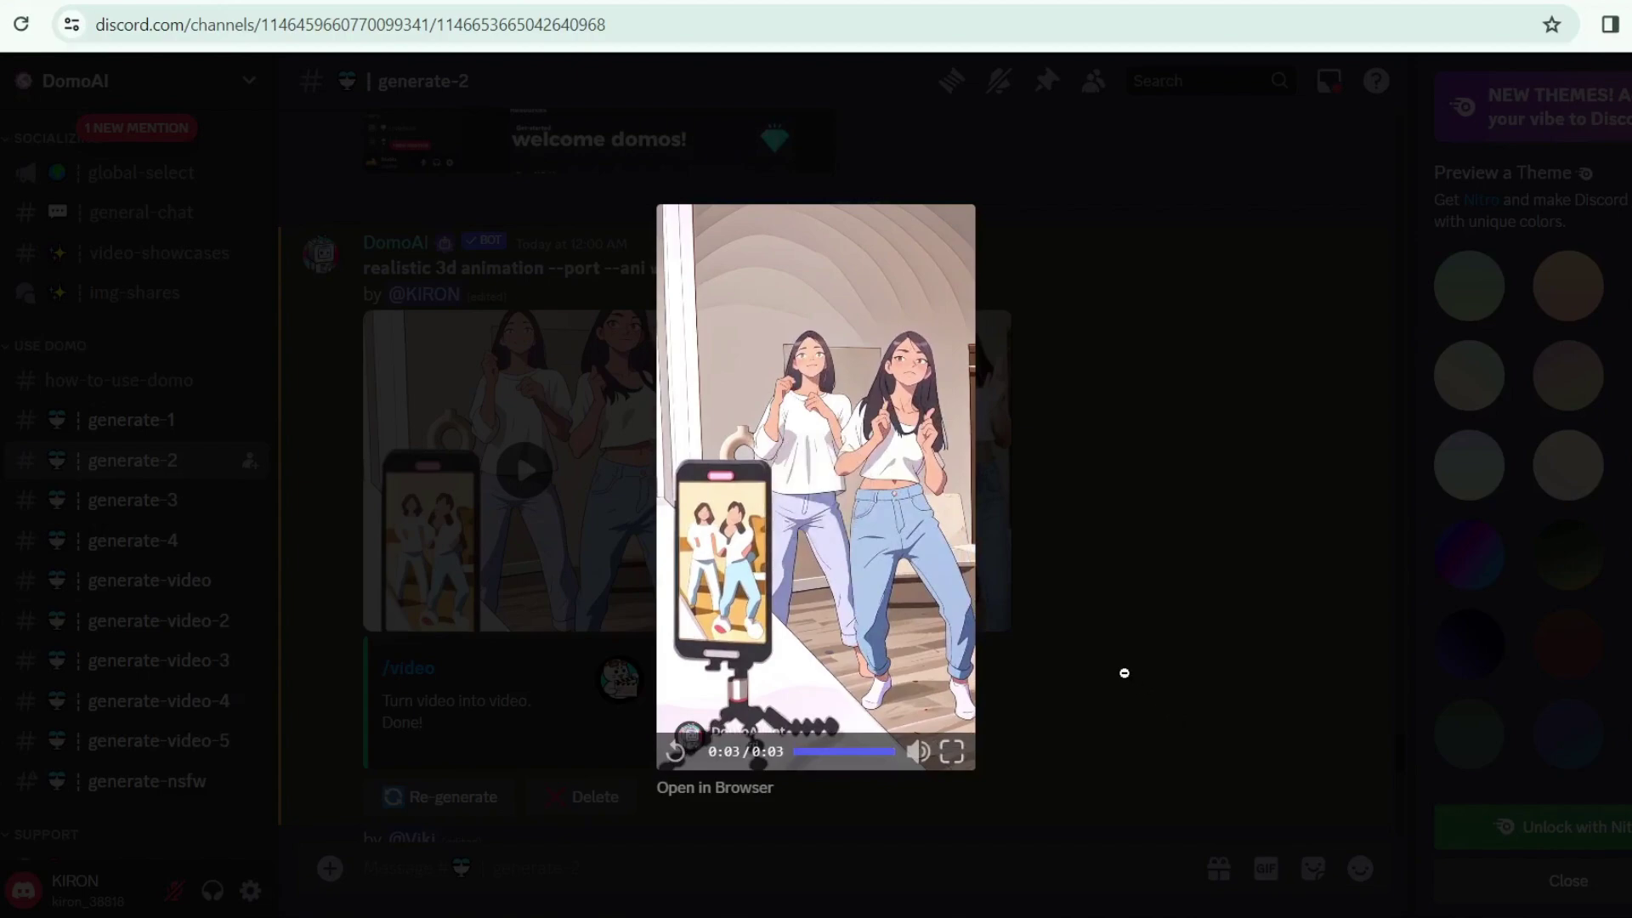
click(1123, 672)
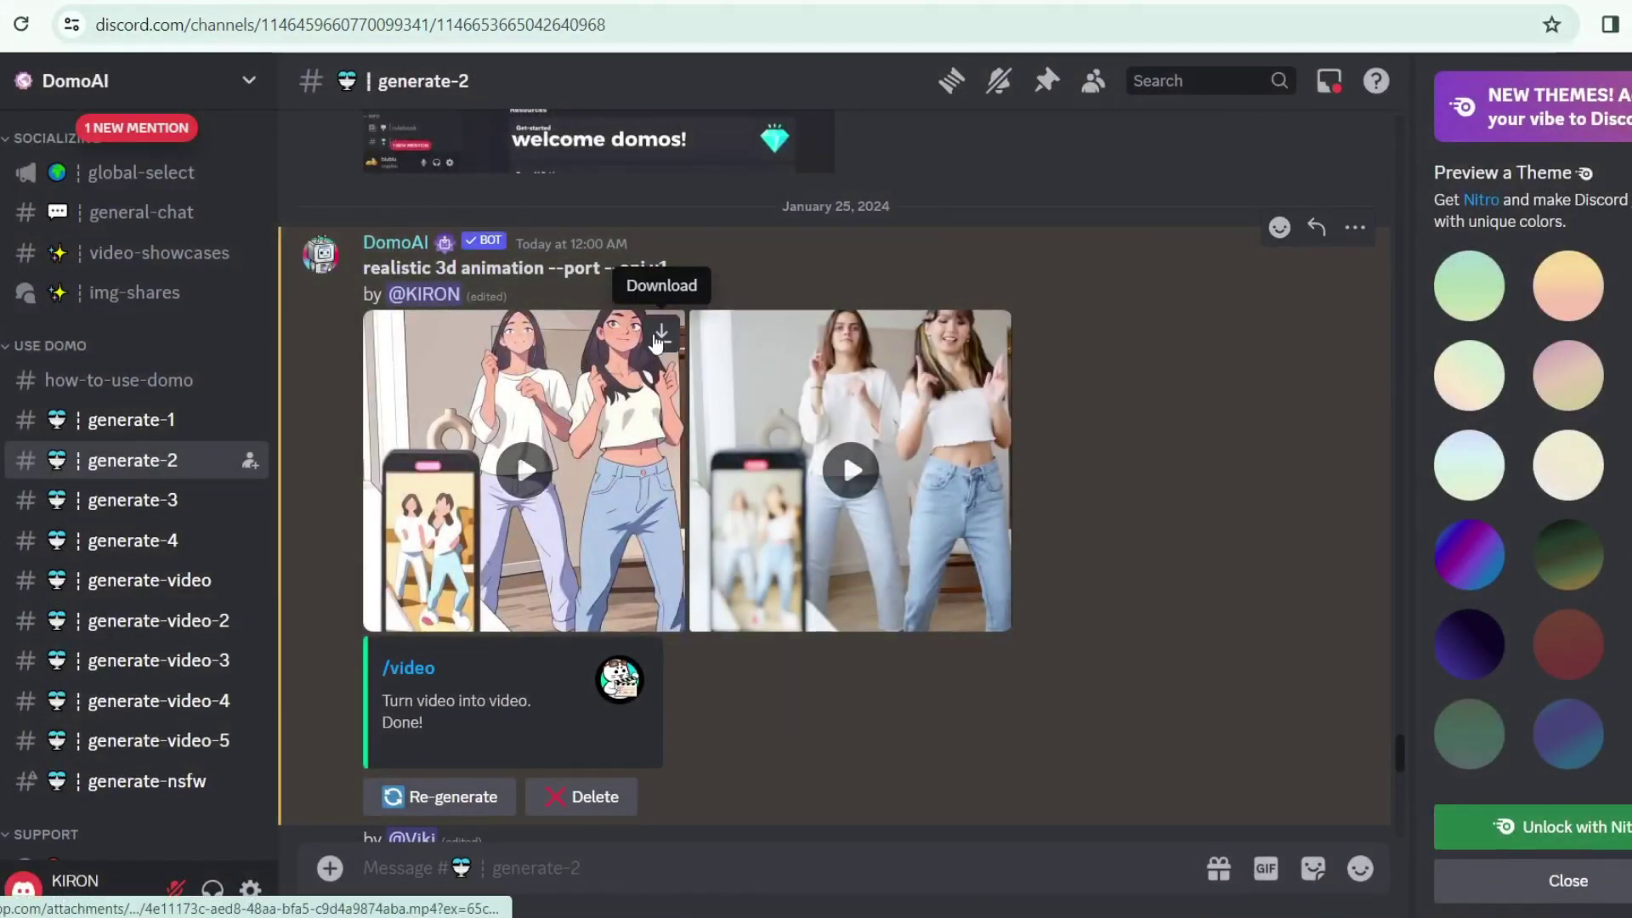
click(660, 340)
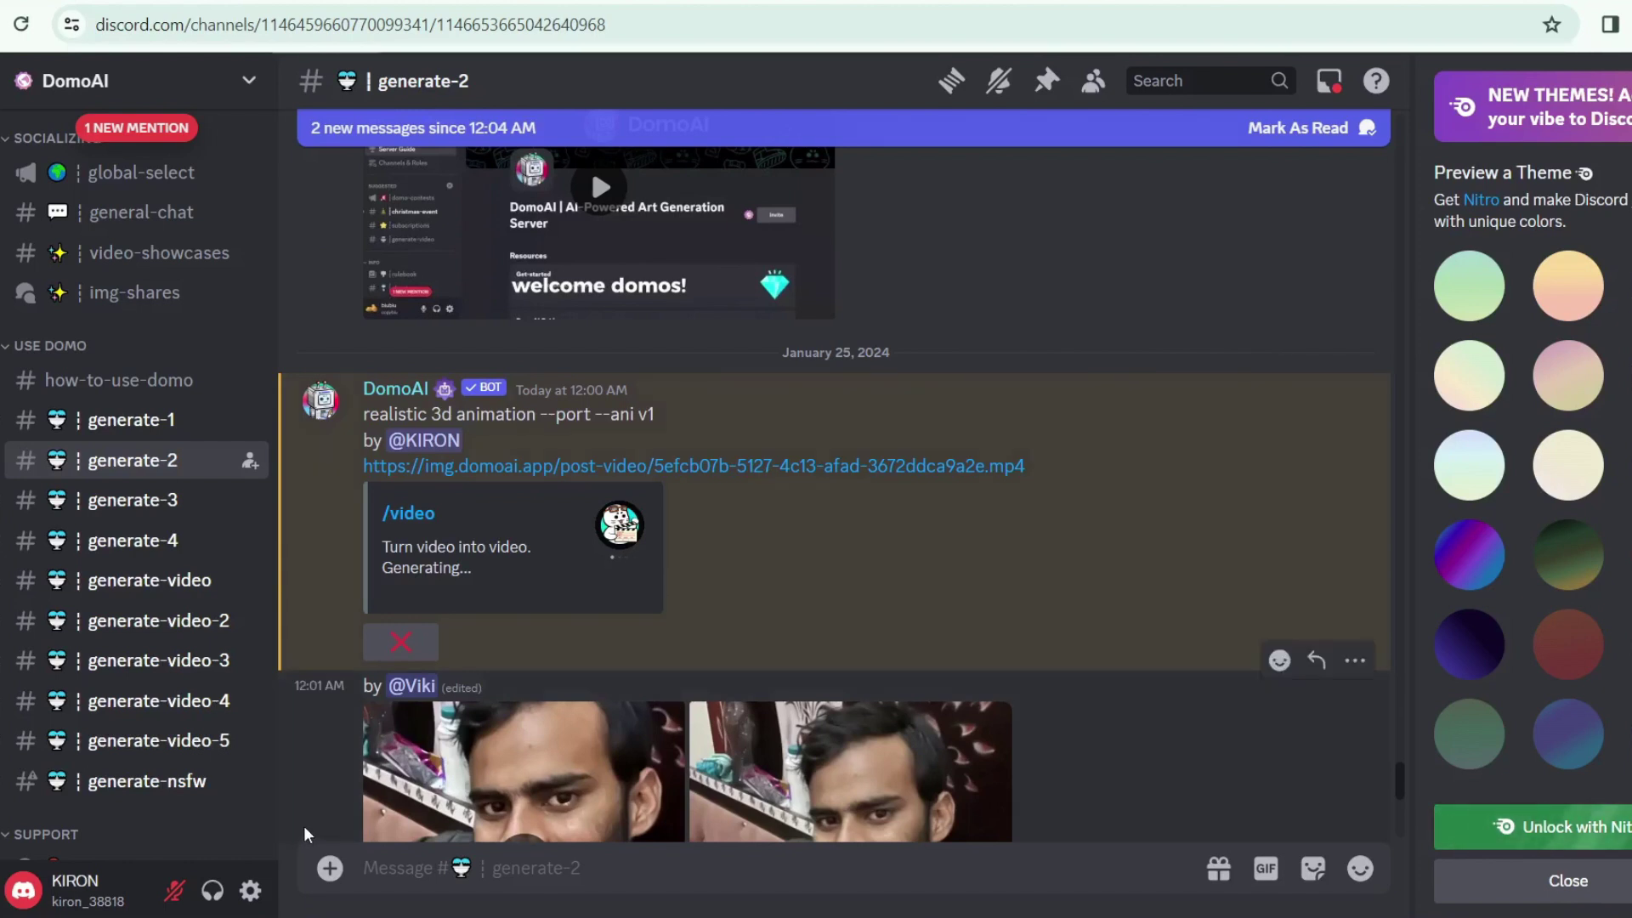
Start another DomoAI /video command in generate-2 and attach indian dance.mp4 as the source video
text(/)
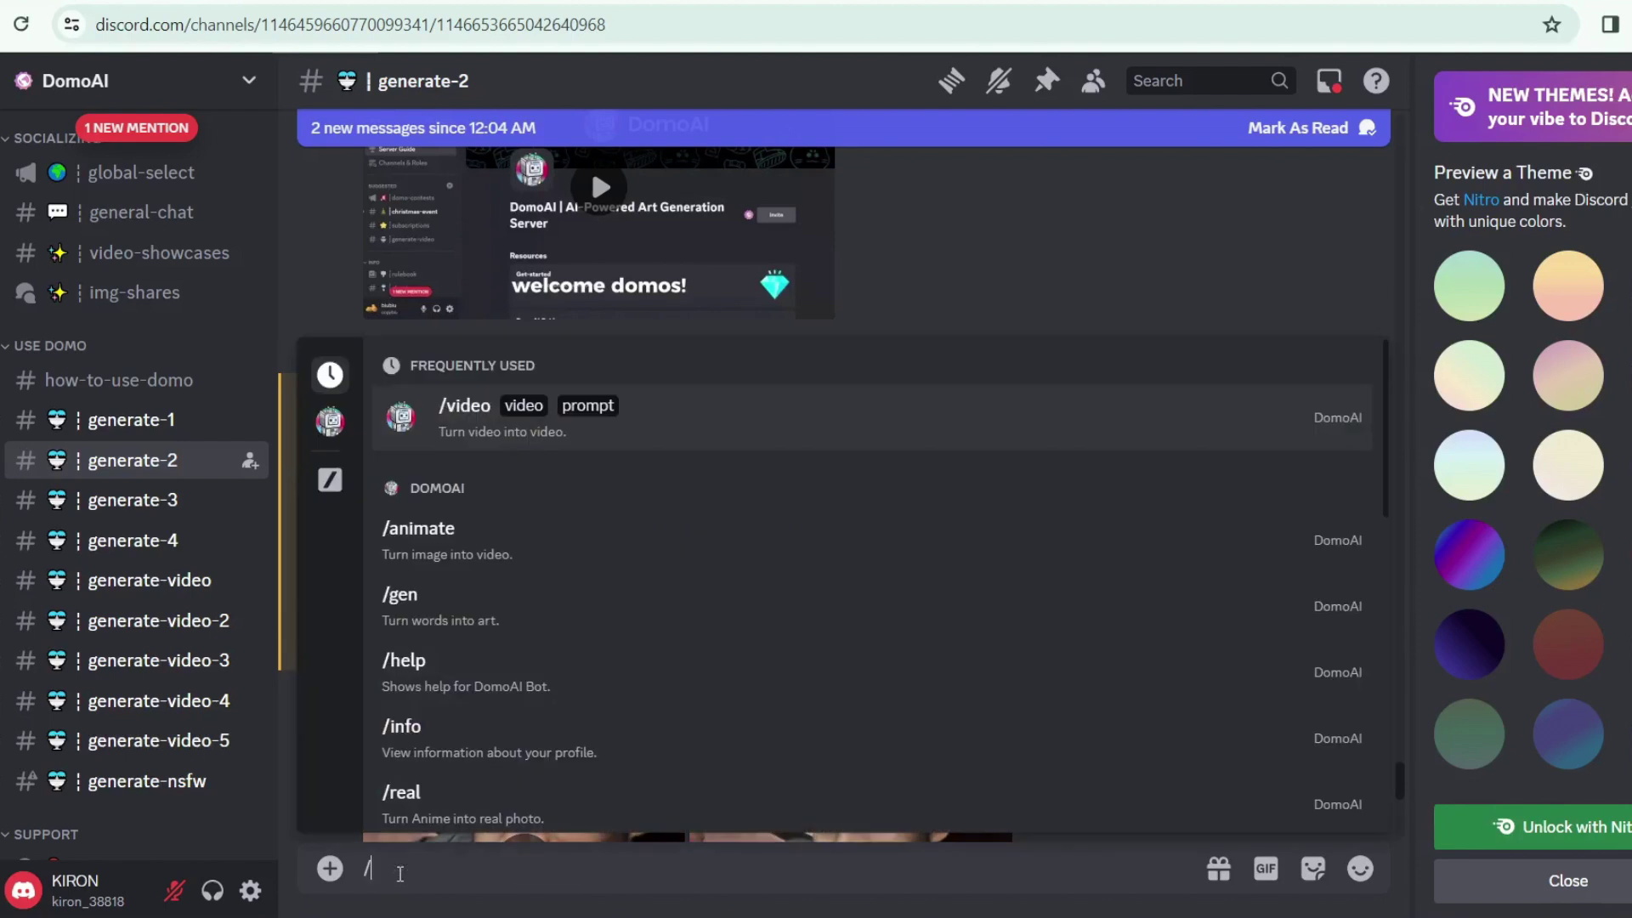
text(video)
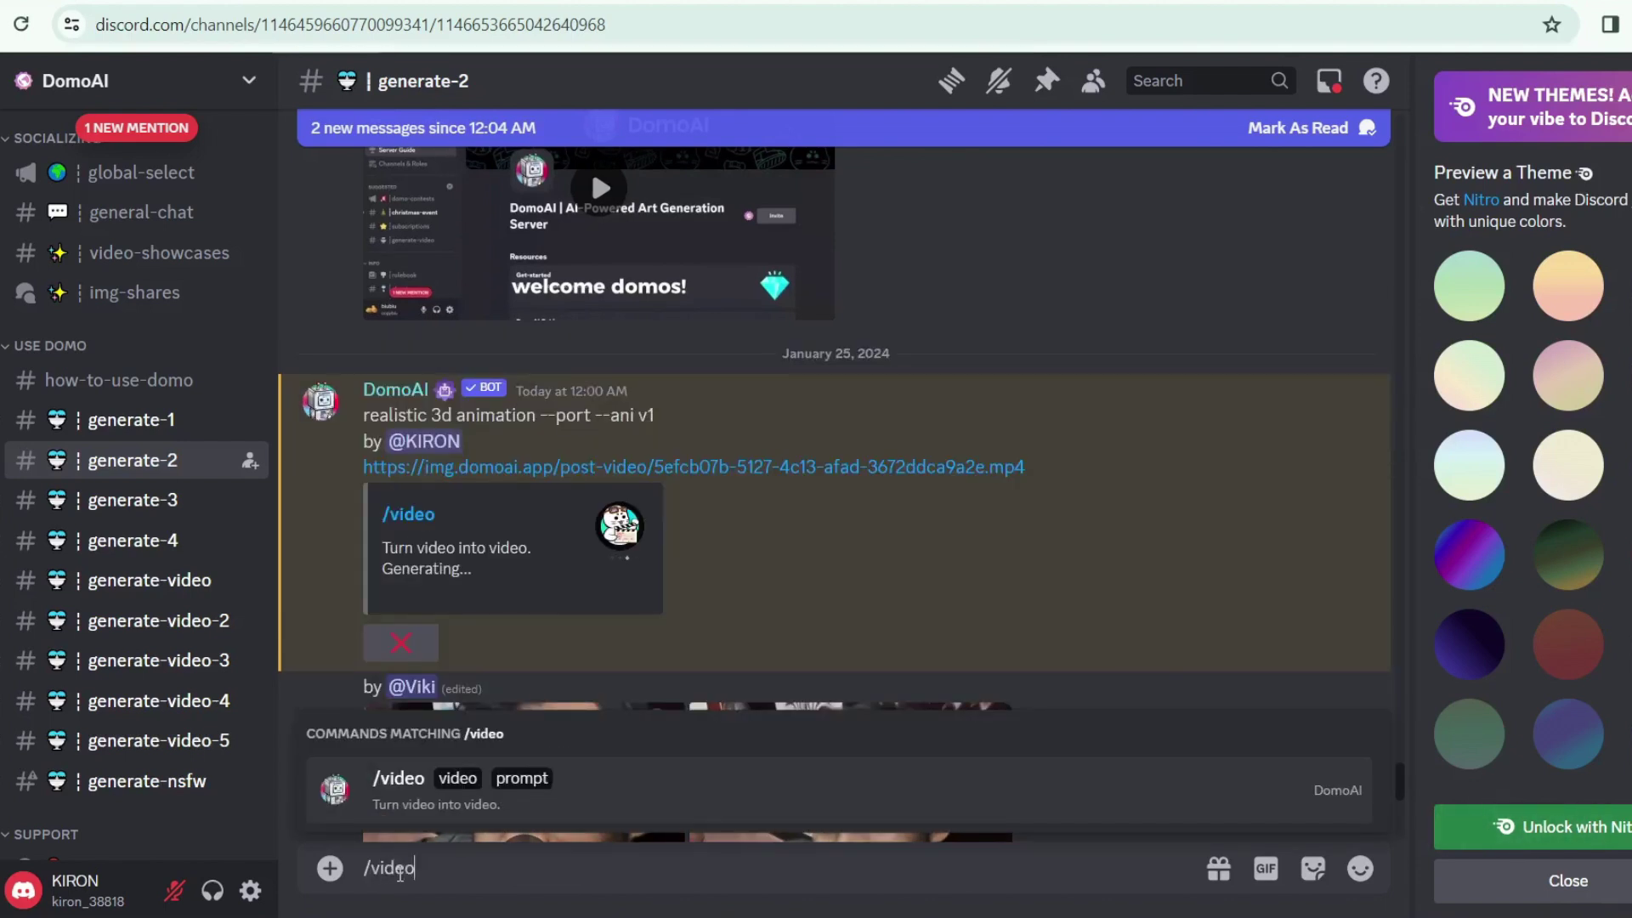
key(Return)
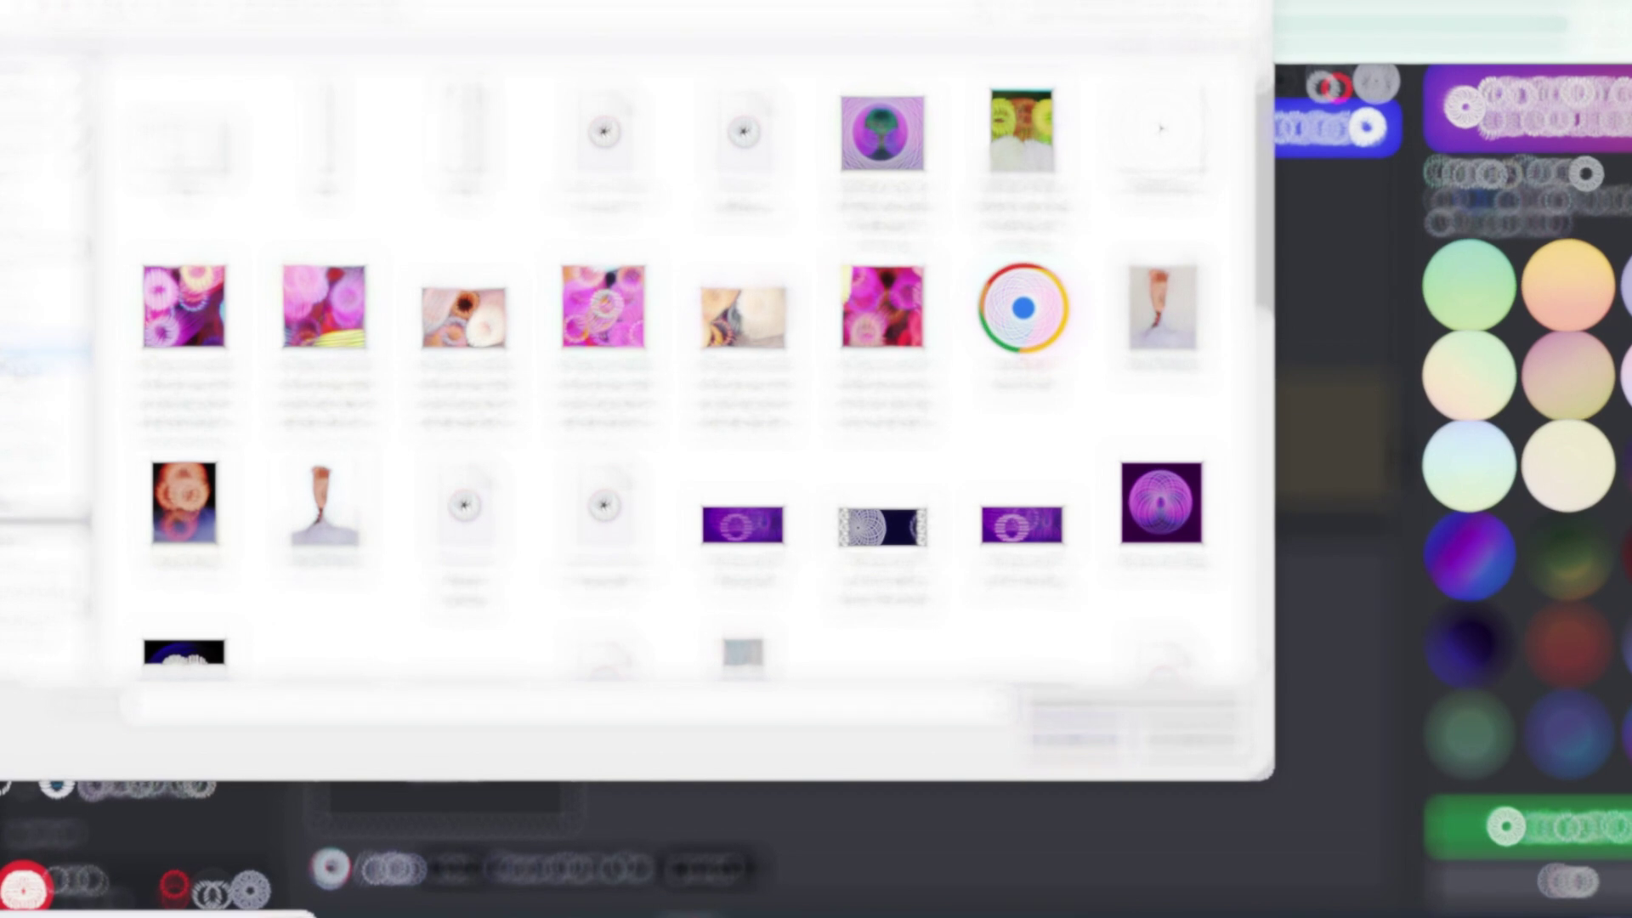
click(28, 98)
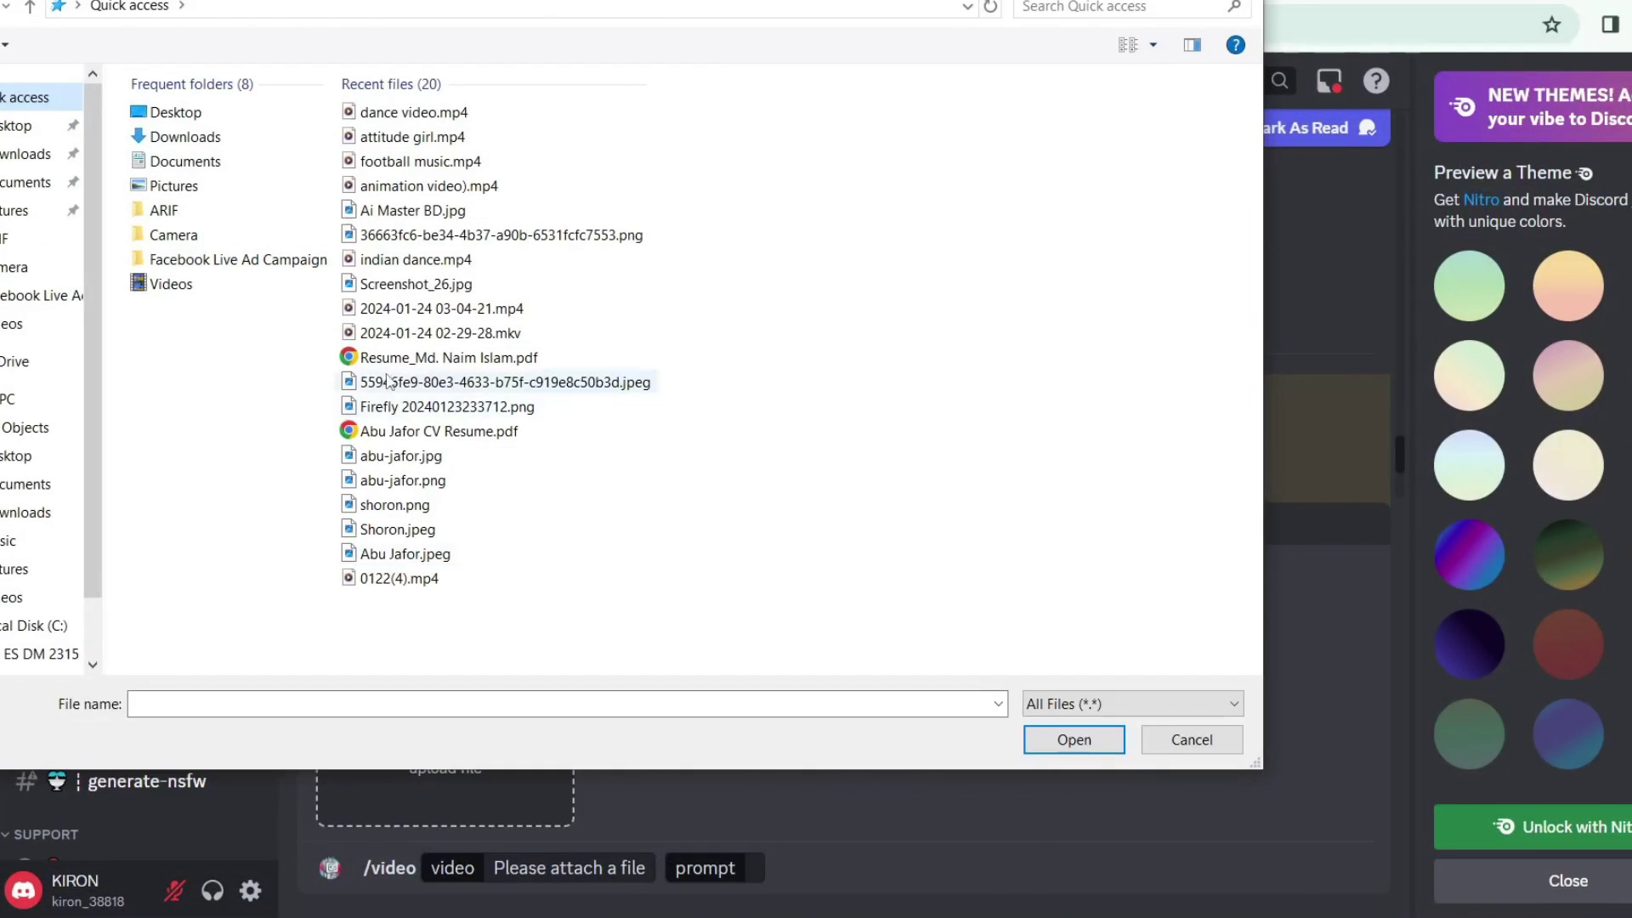
click(414, 260)
click(1073, 739)
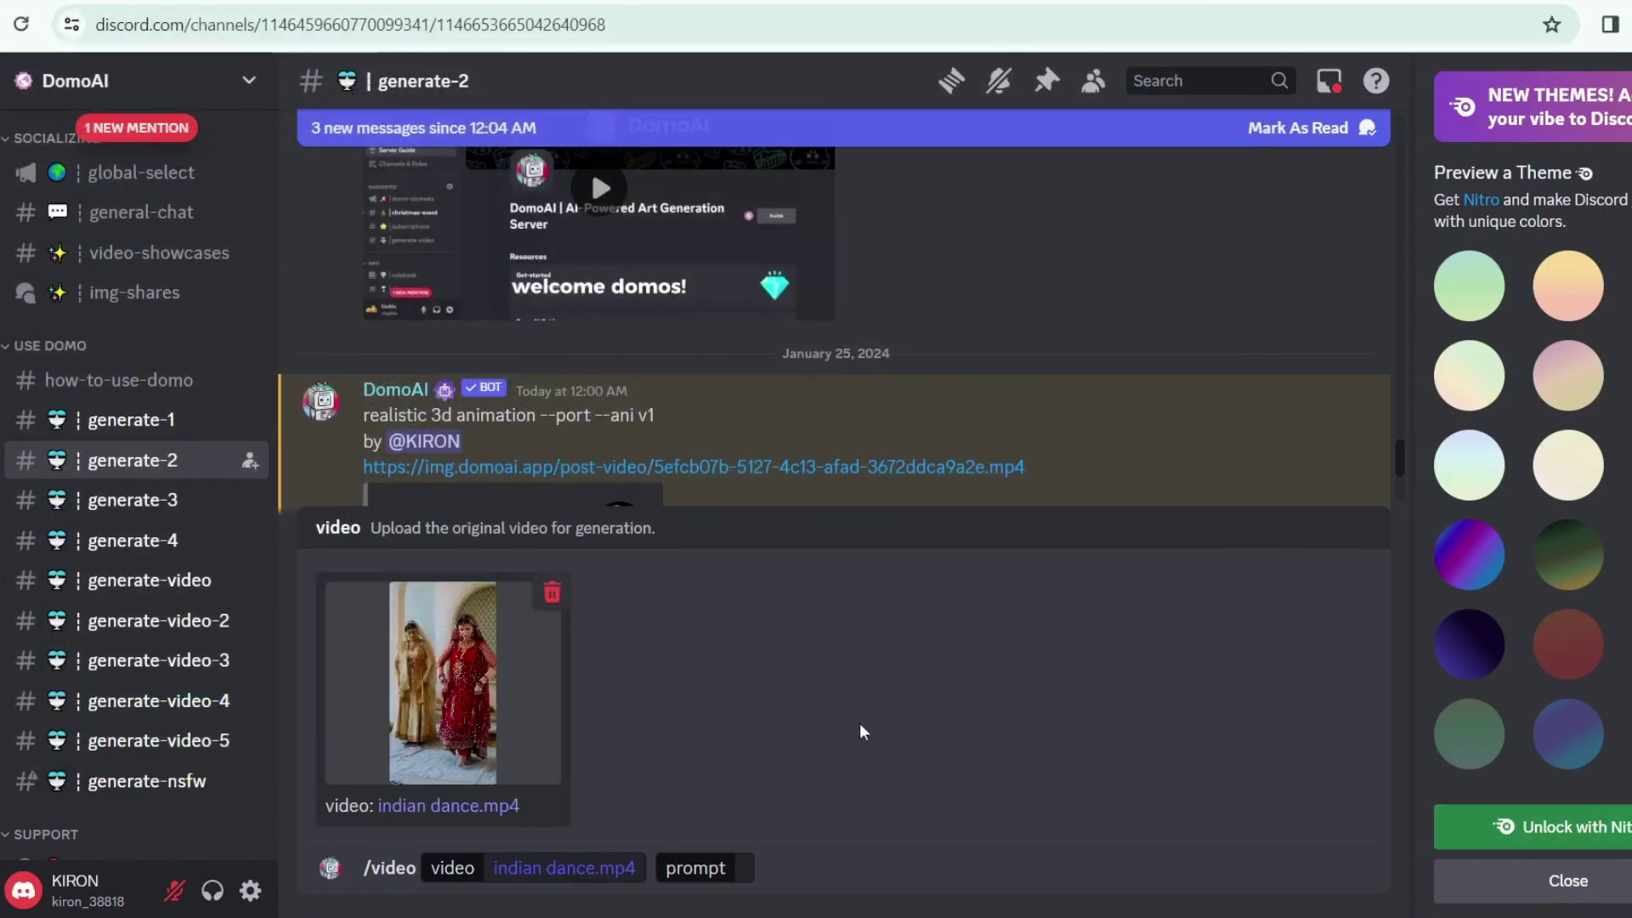
Enter "create realistic 3d animation video" as the prompt for the Indian dance video and submit the command
click(749, 865)
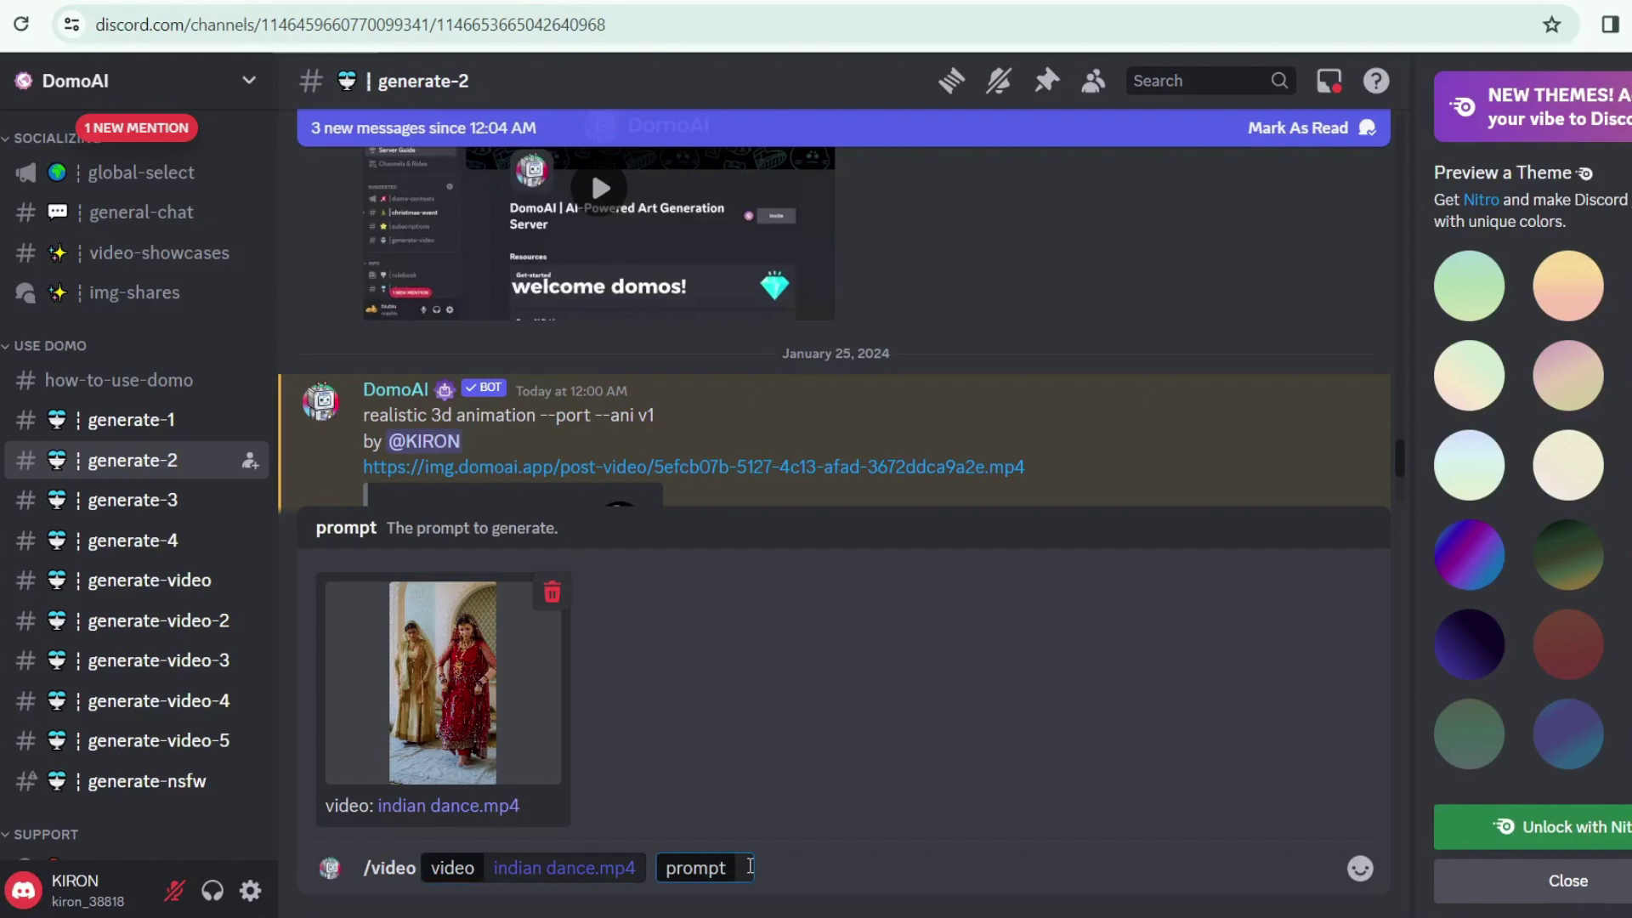
text(a)
text(reate)
text( realist)
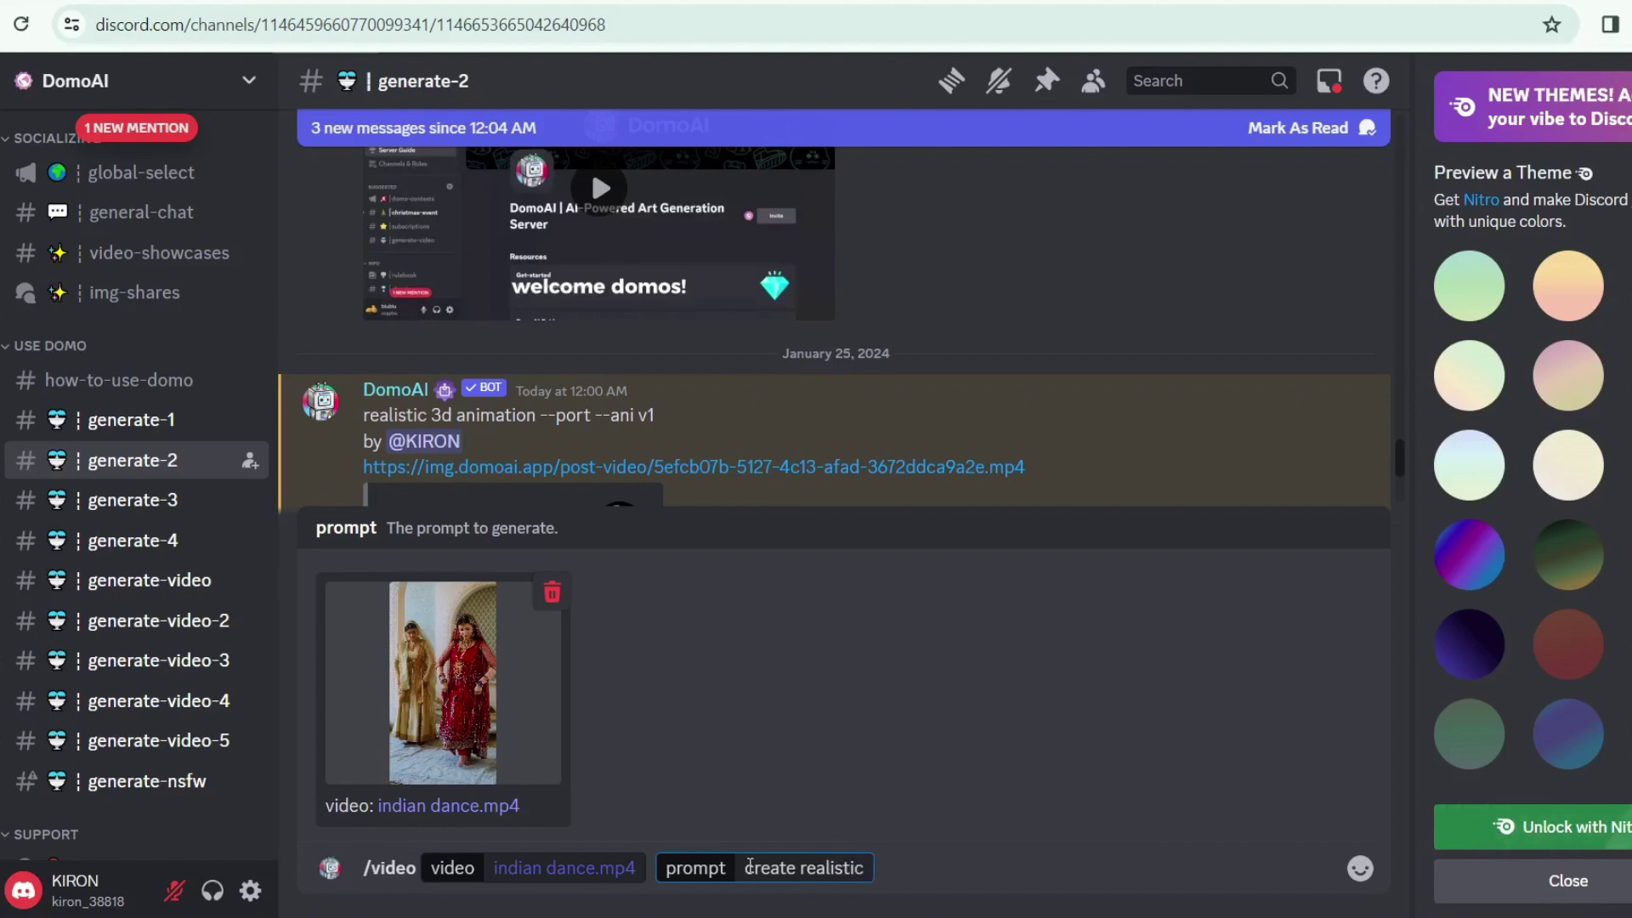
text(ic 3d animati)
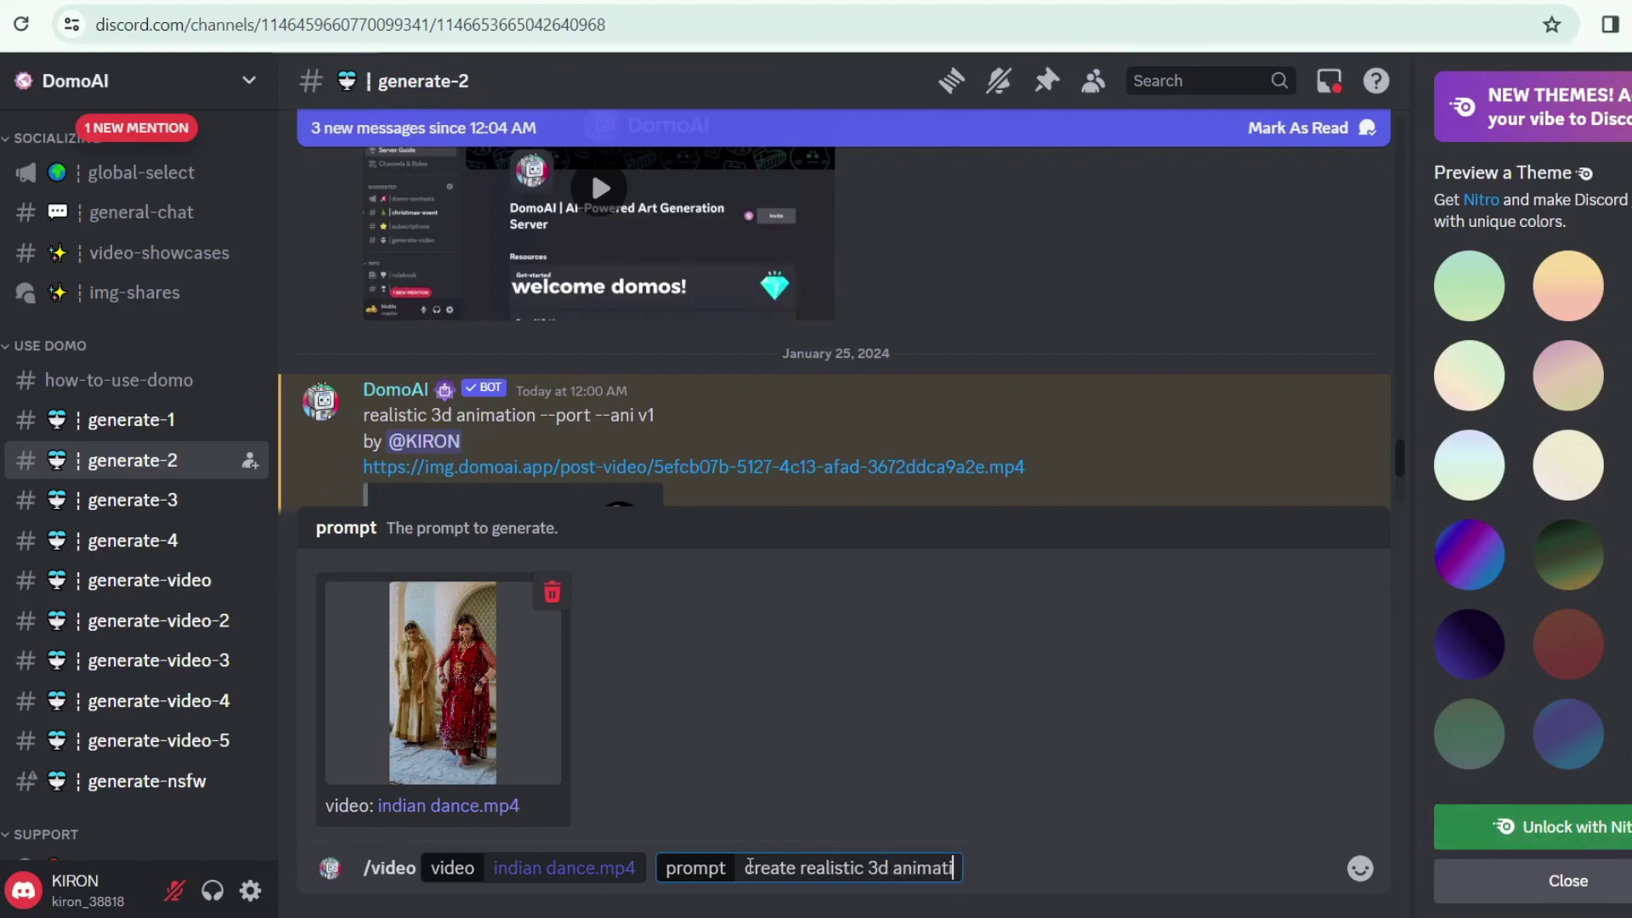
text(on vid)
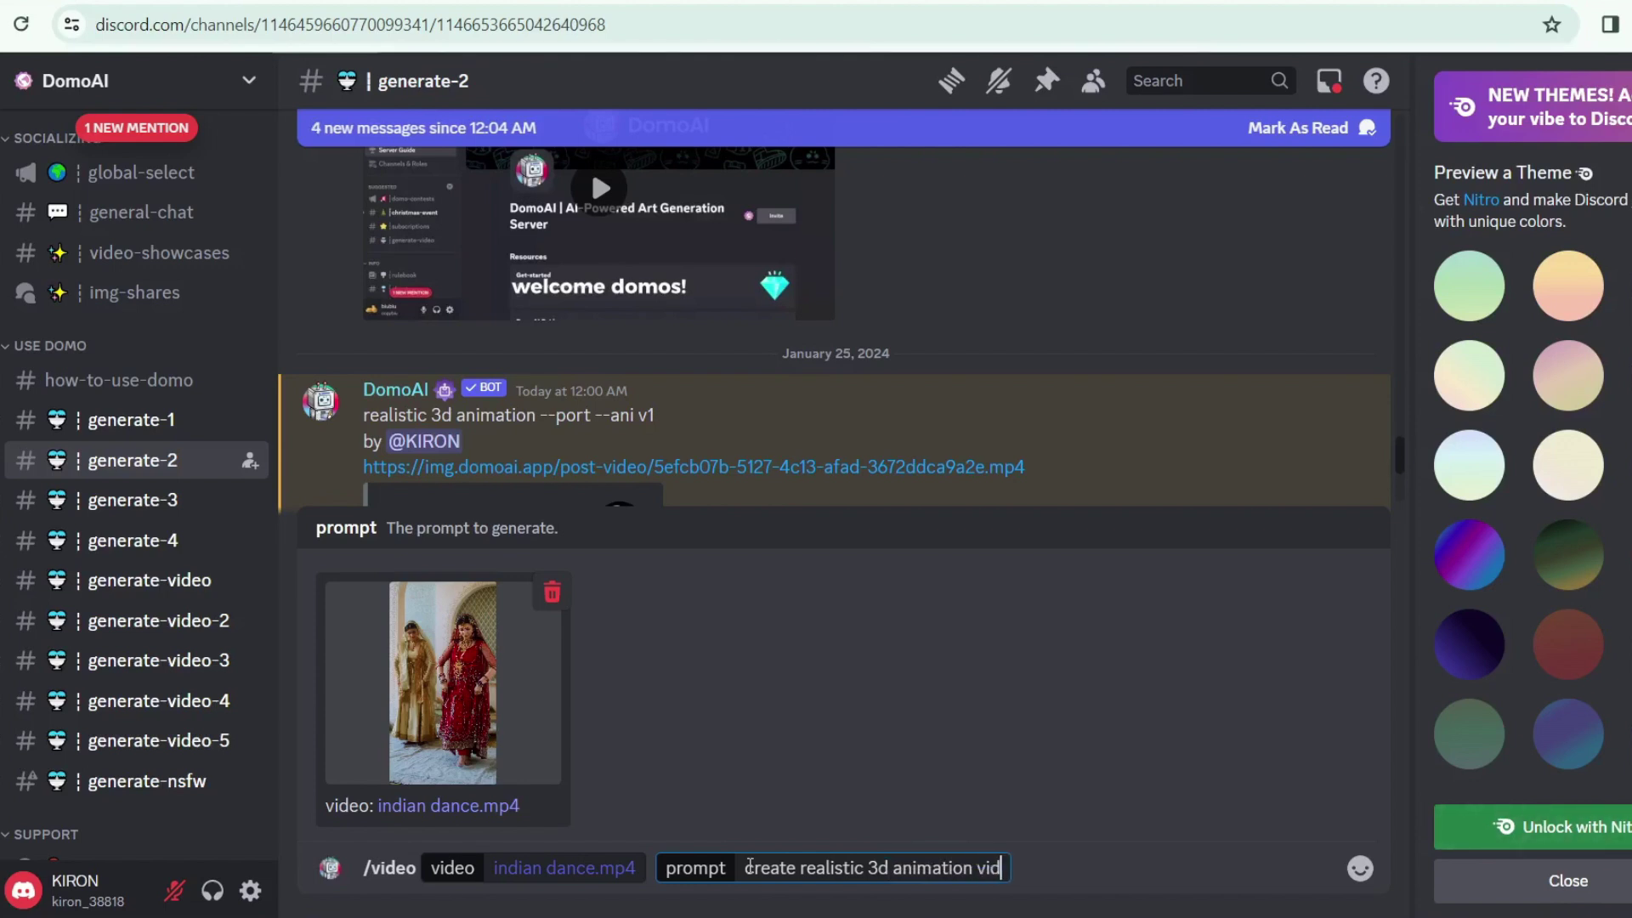
text(eo)
key(Return)
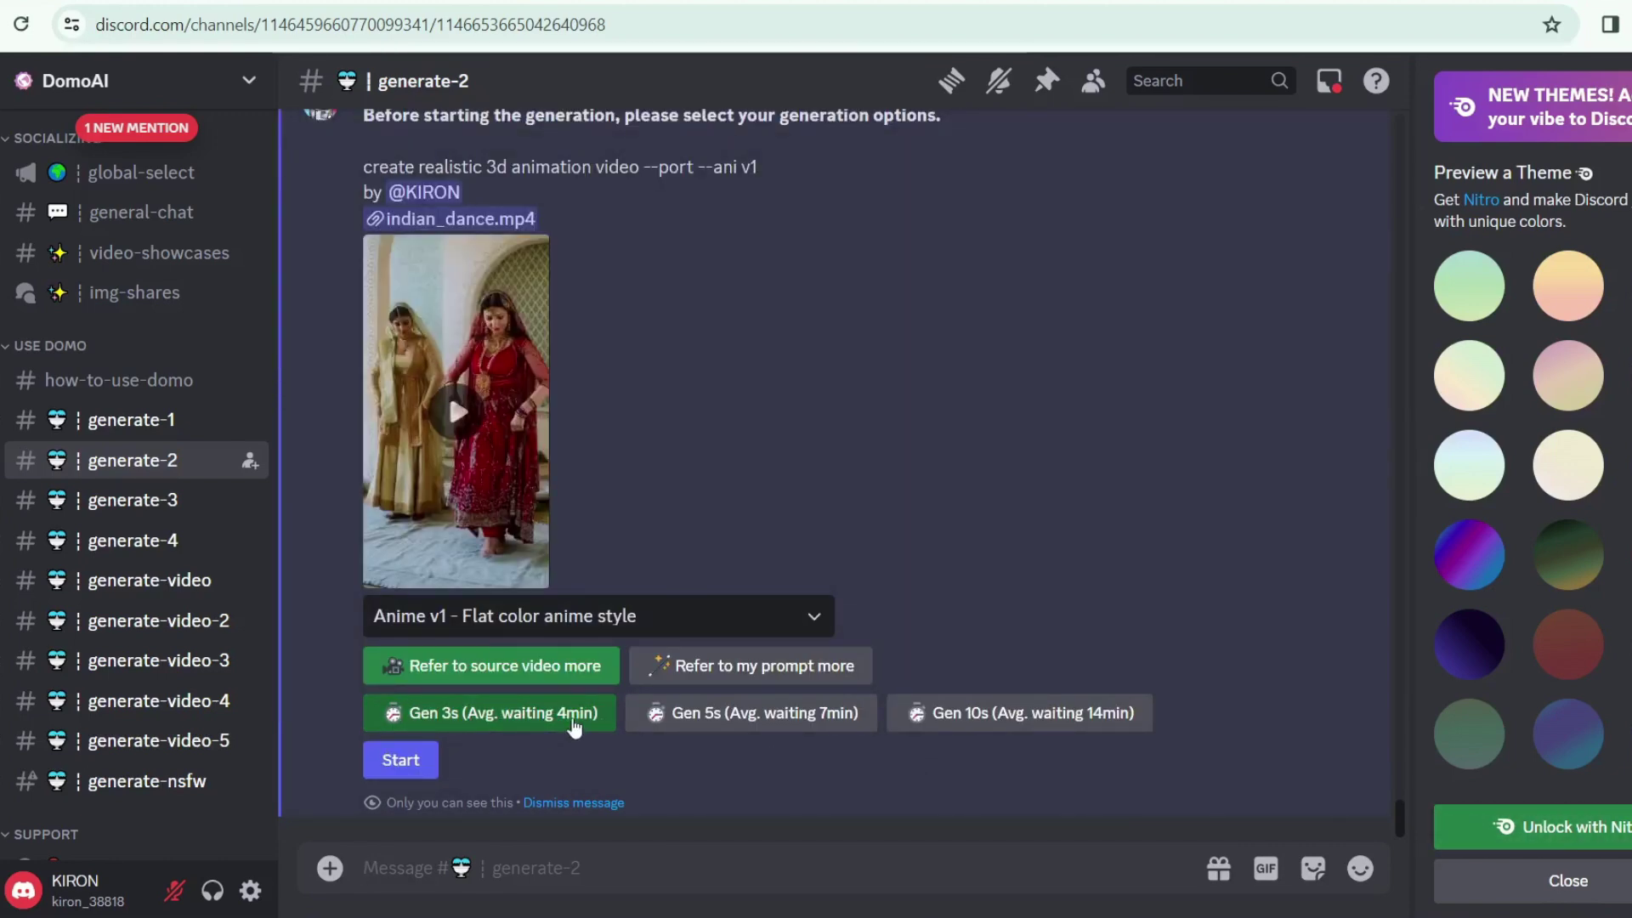
Set the Indian dance generation length to 5 seconds and start the generation
click(691, 715)
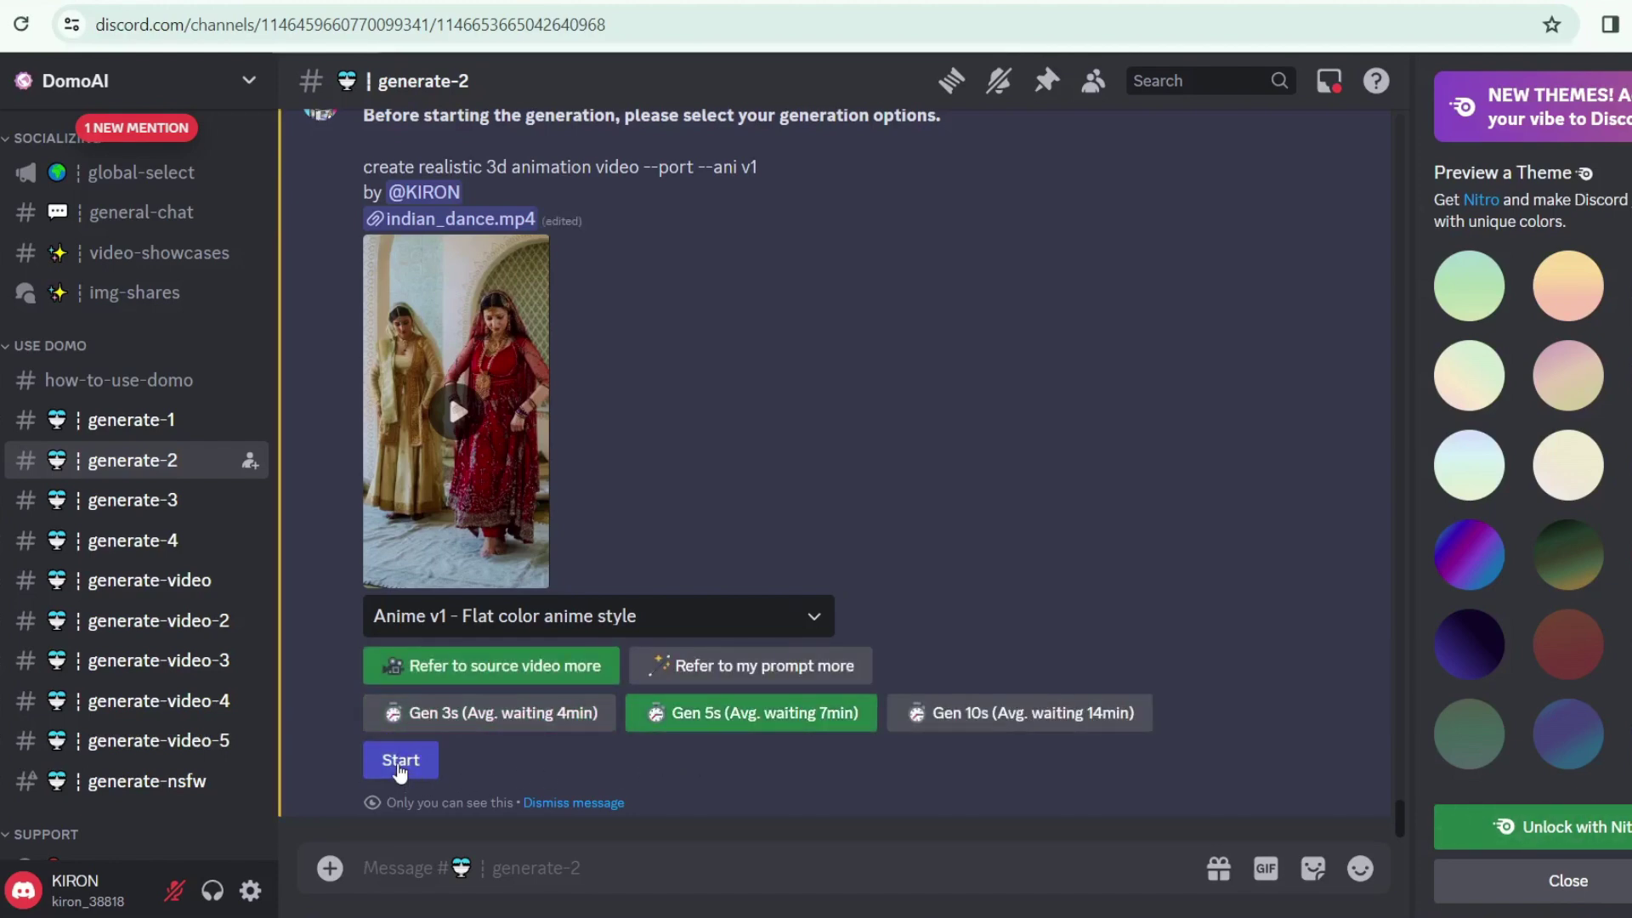
scroll(399, 762, up, 2)
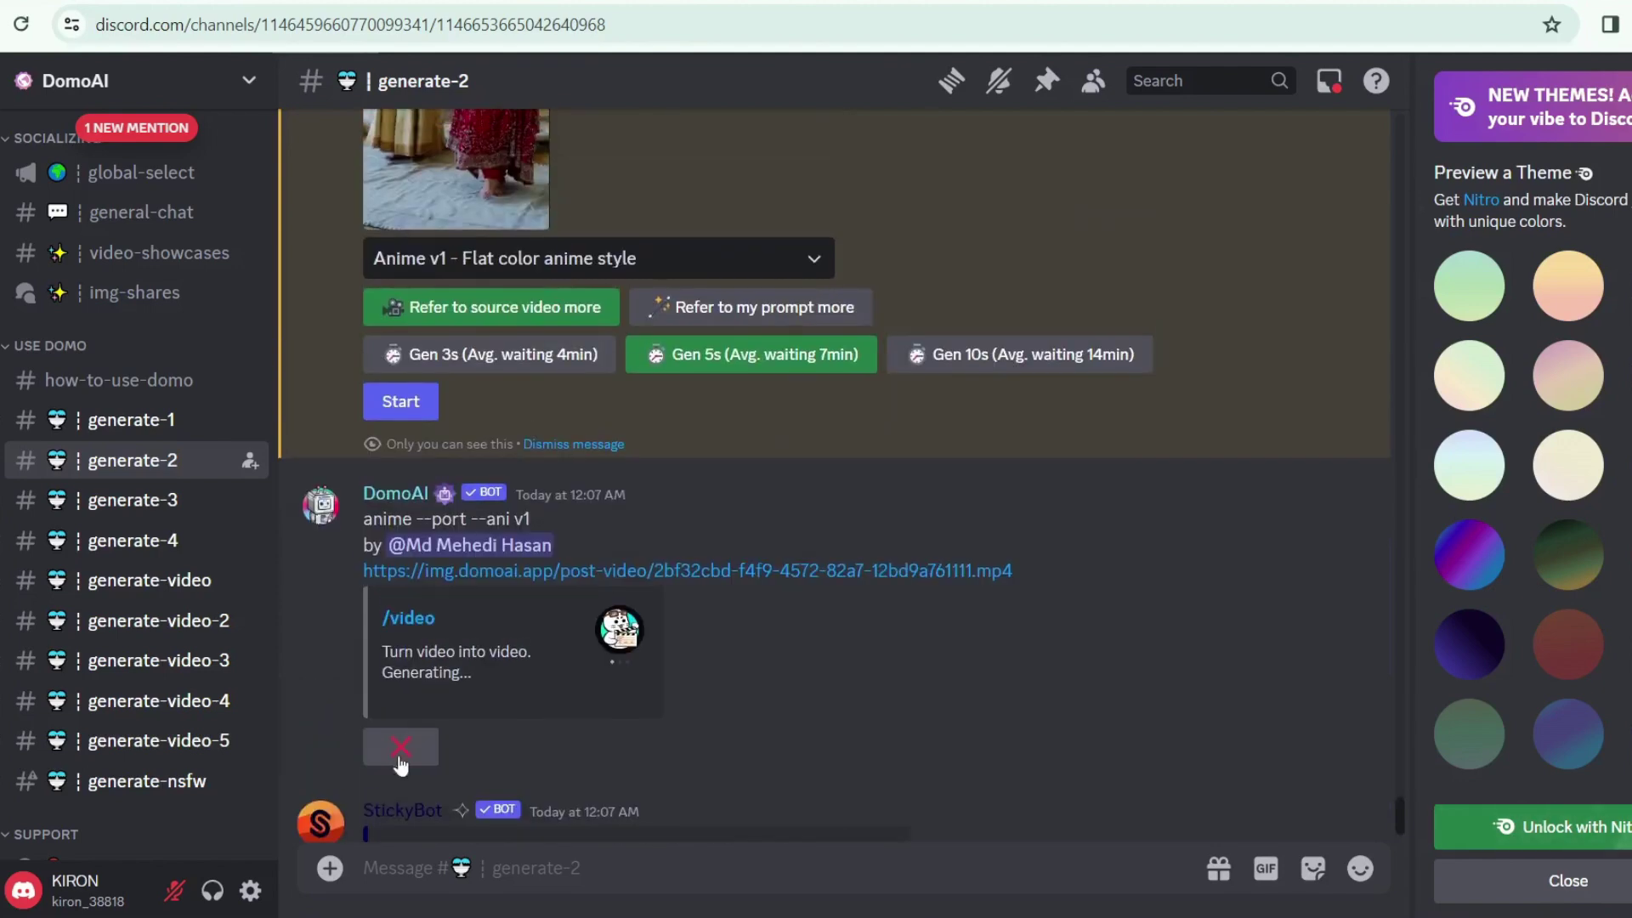
click(401, 402)
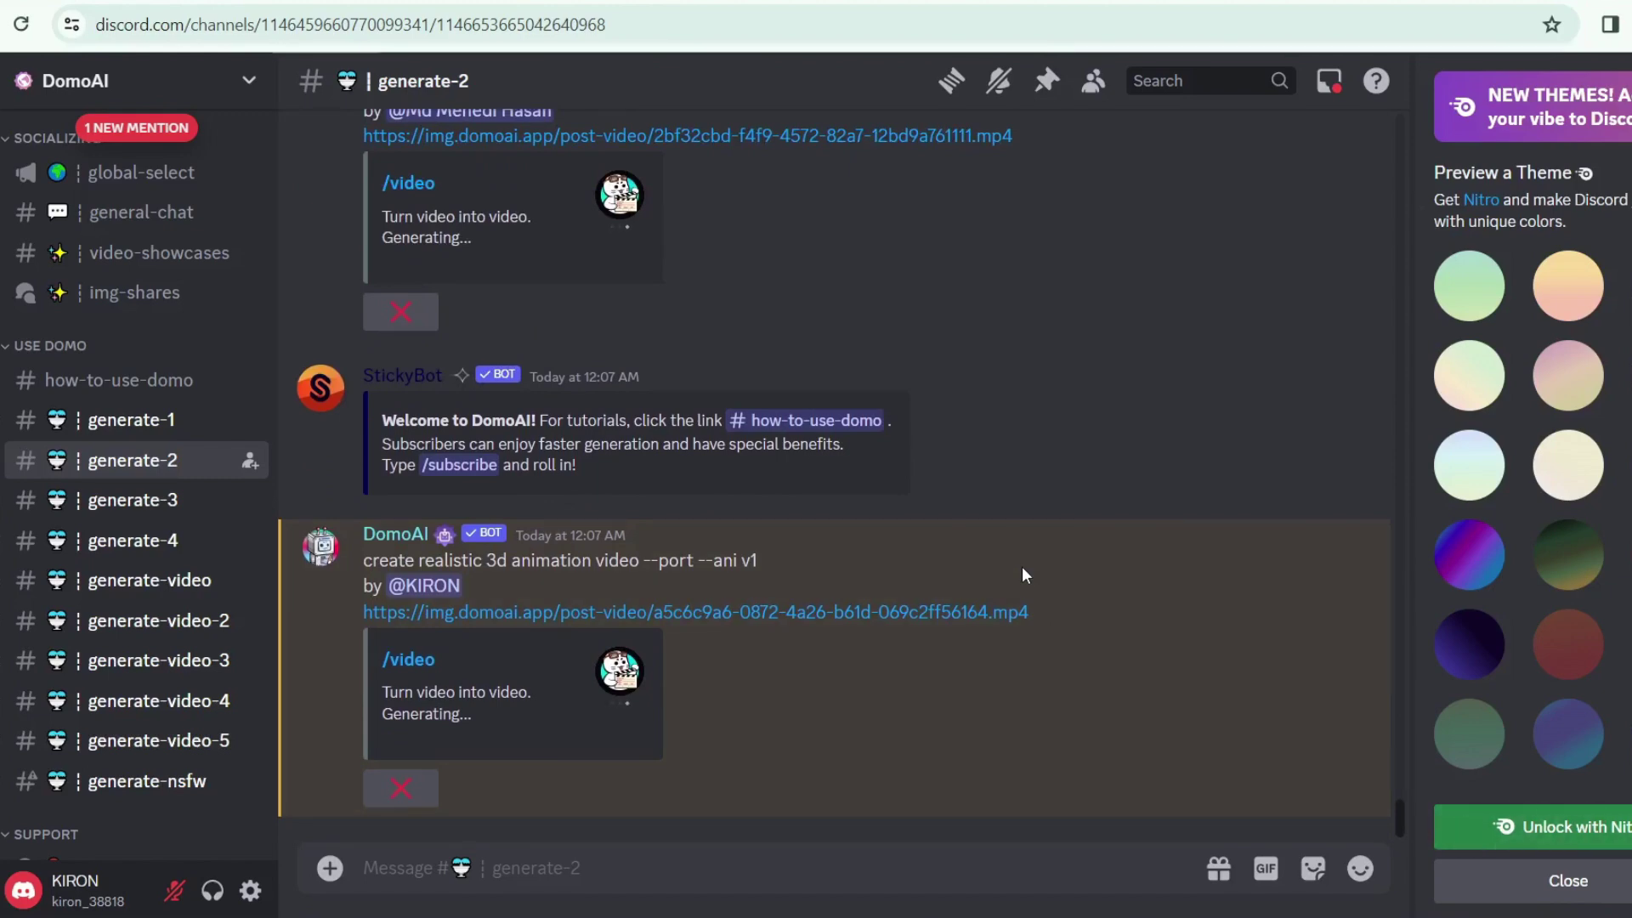
Find the finished Indian dance result in the channel and play its original and converted videos for comparison
scroll(1022, 575, up, 4)
scroll(1022, 575, up, 4)
scroll(1022, 576, up, 10)
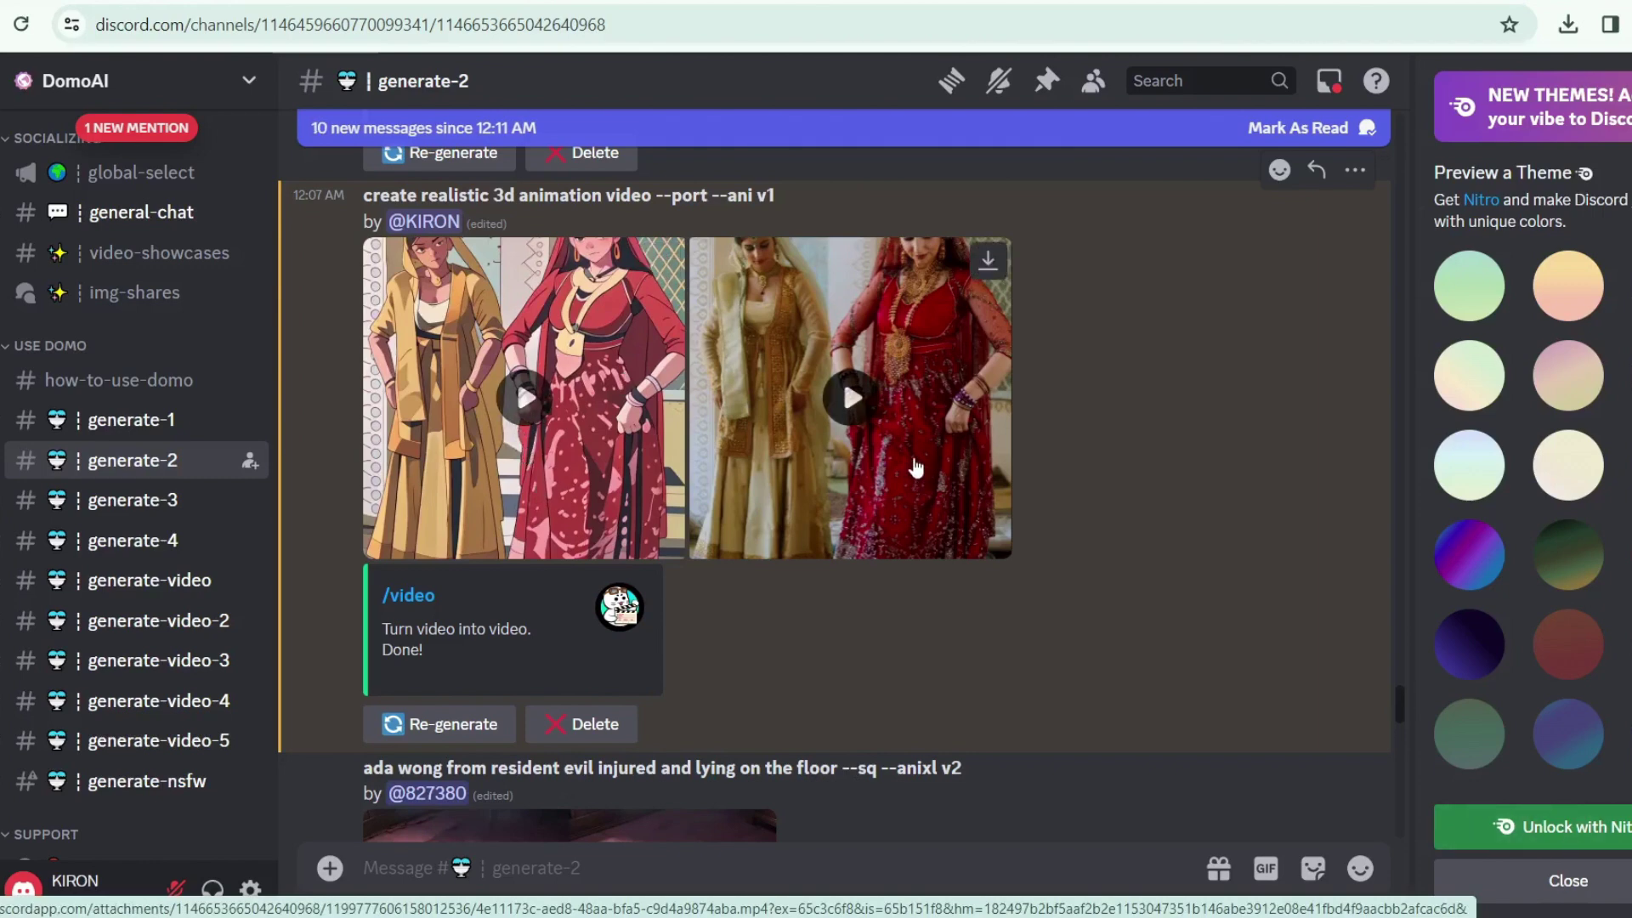
click(850, 411)
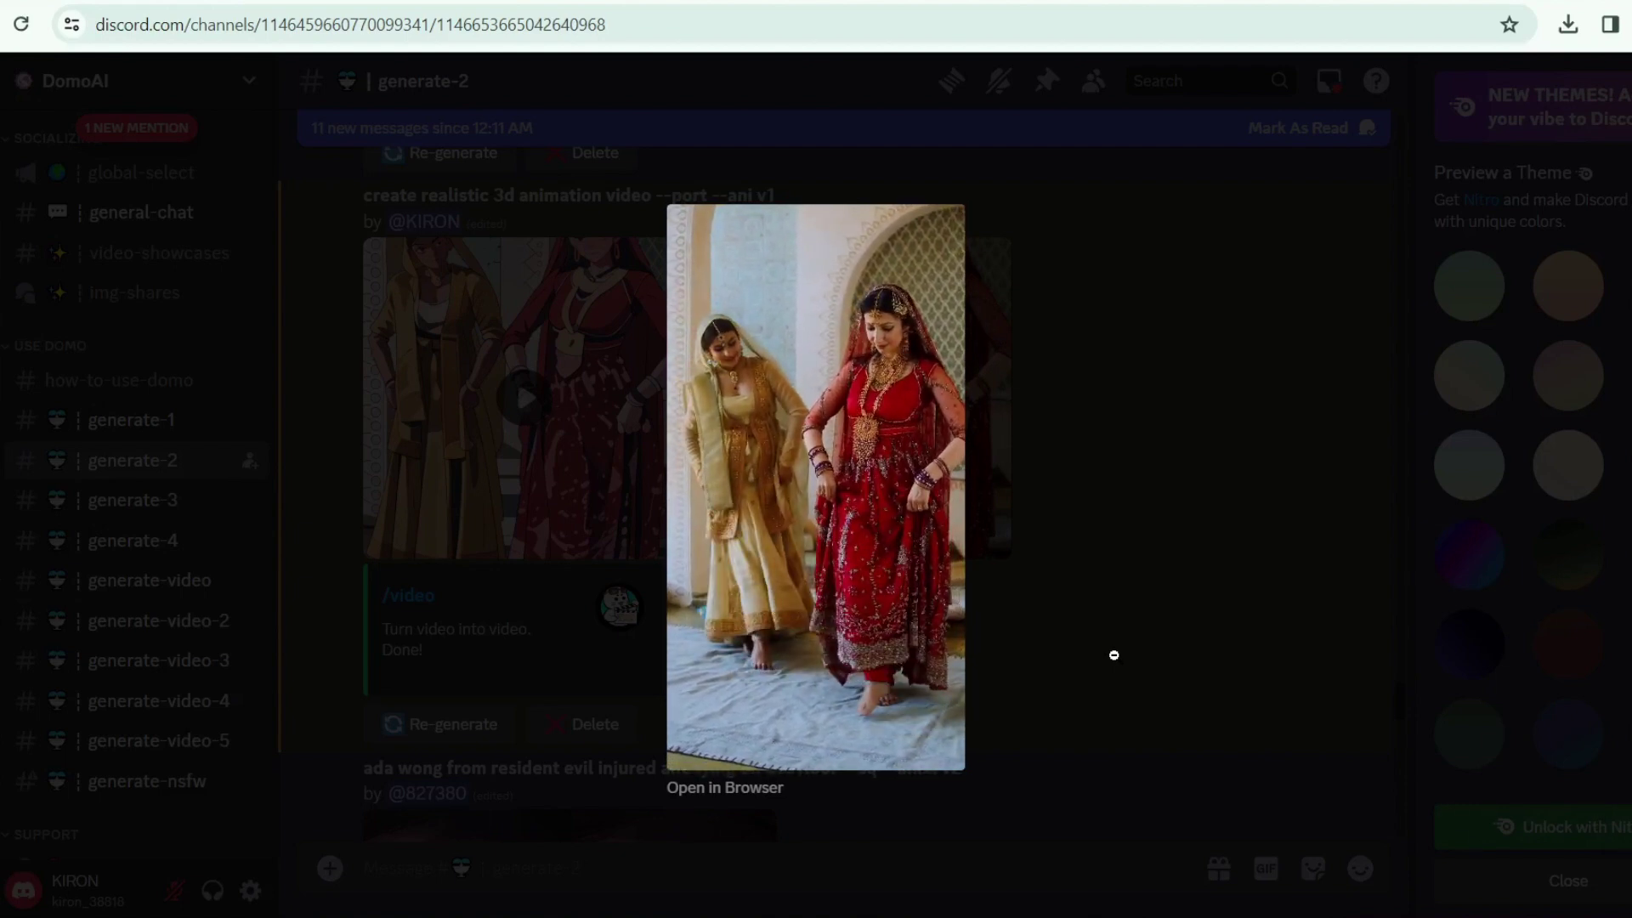
click(520, 488)
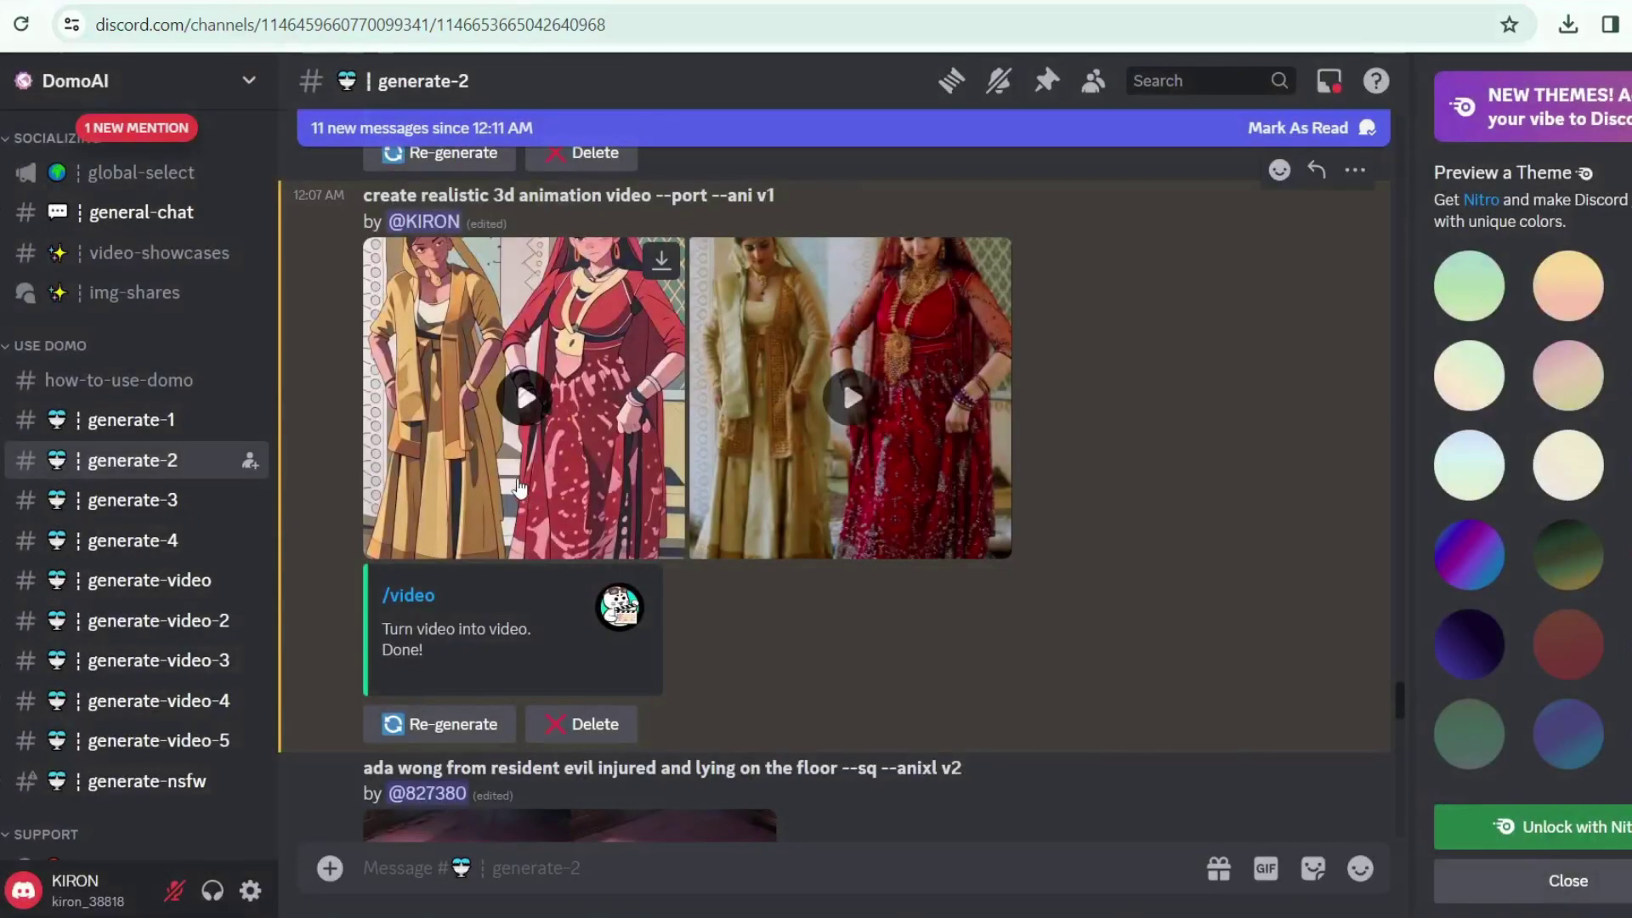
click(520, 400)
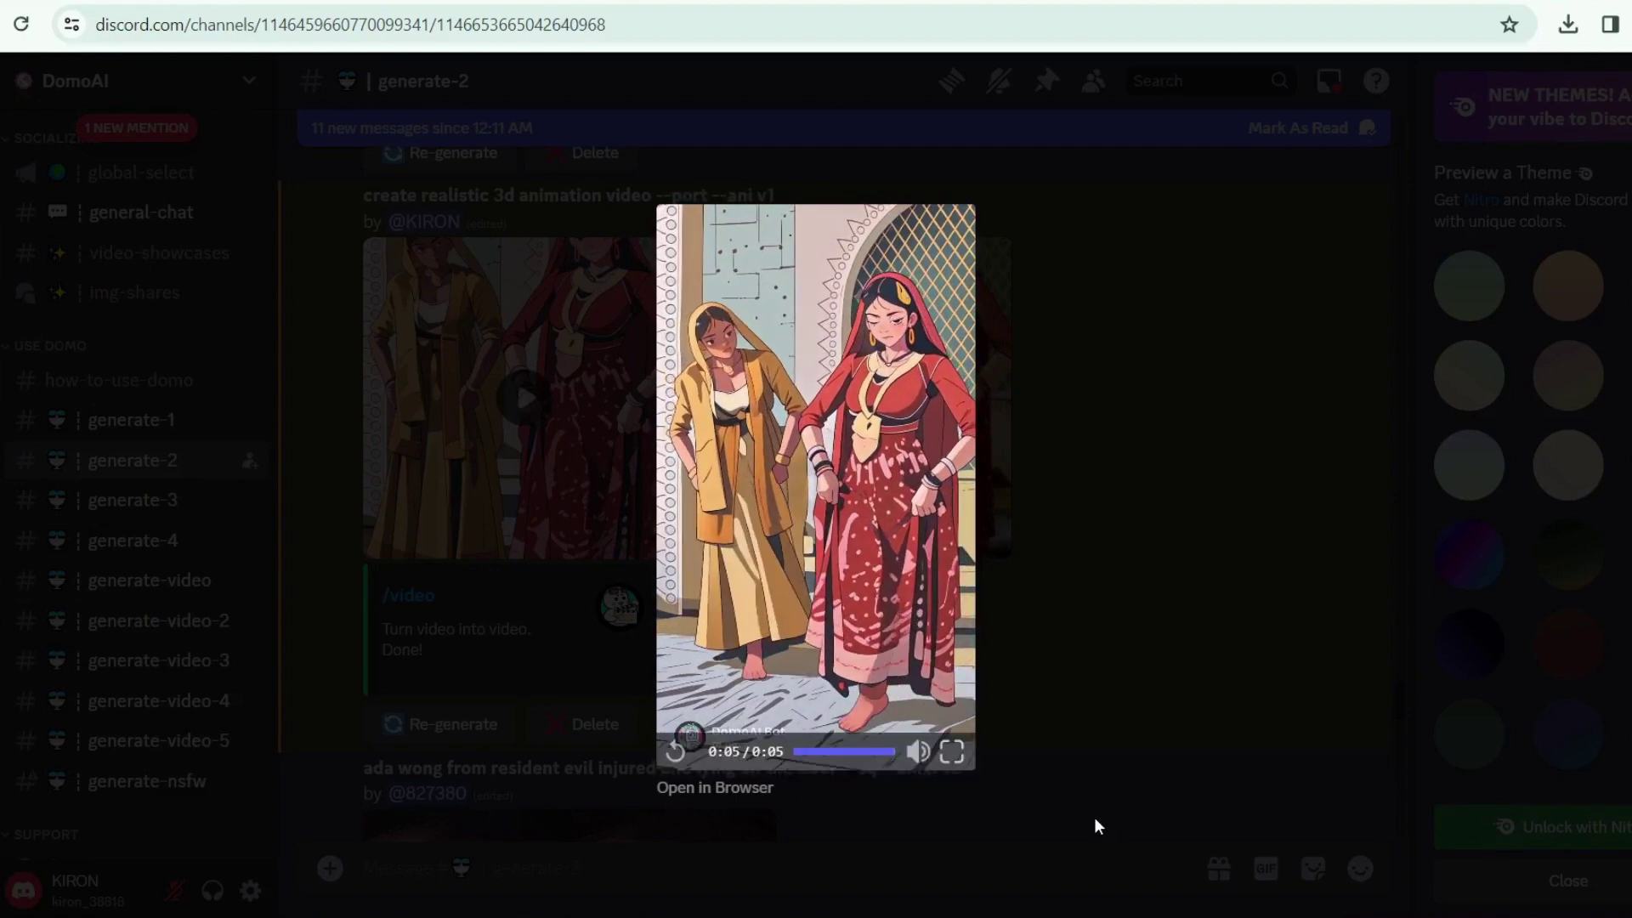
click(1071, 637)
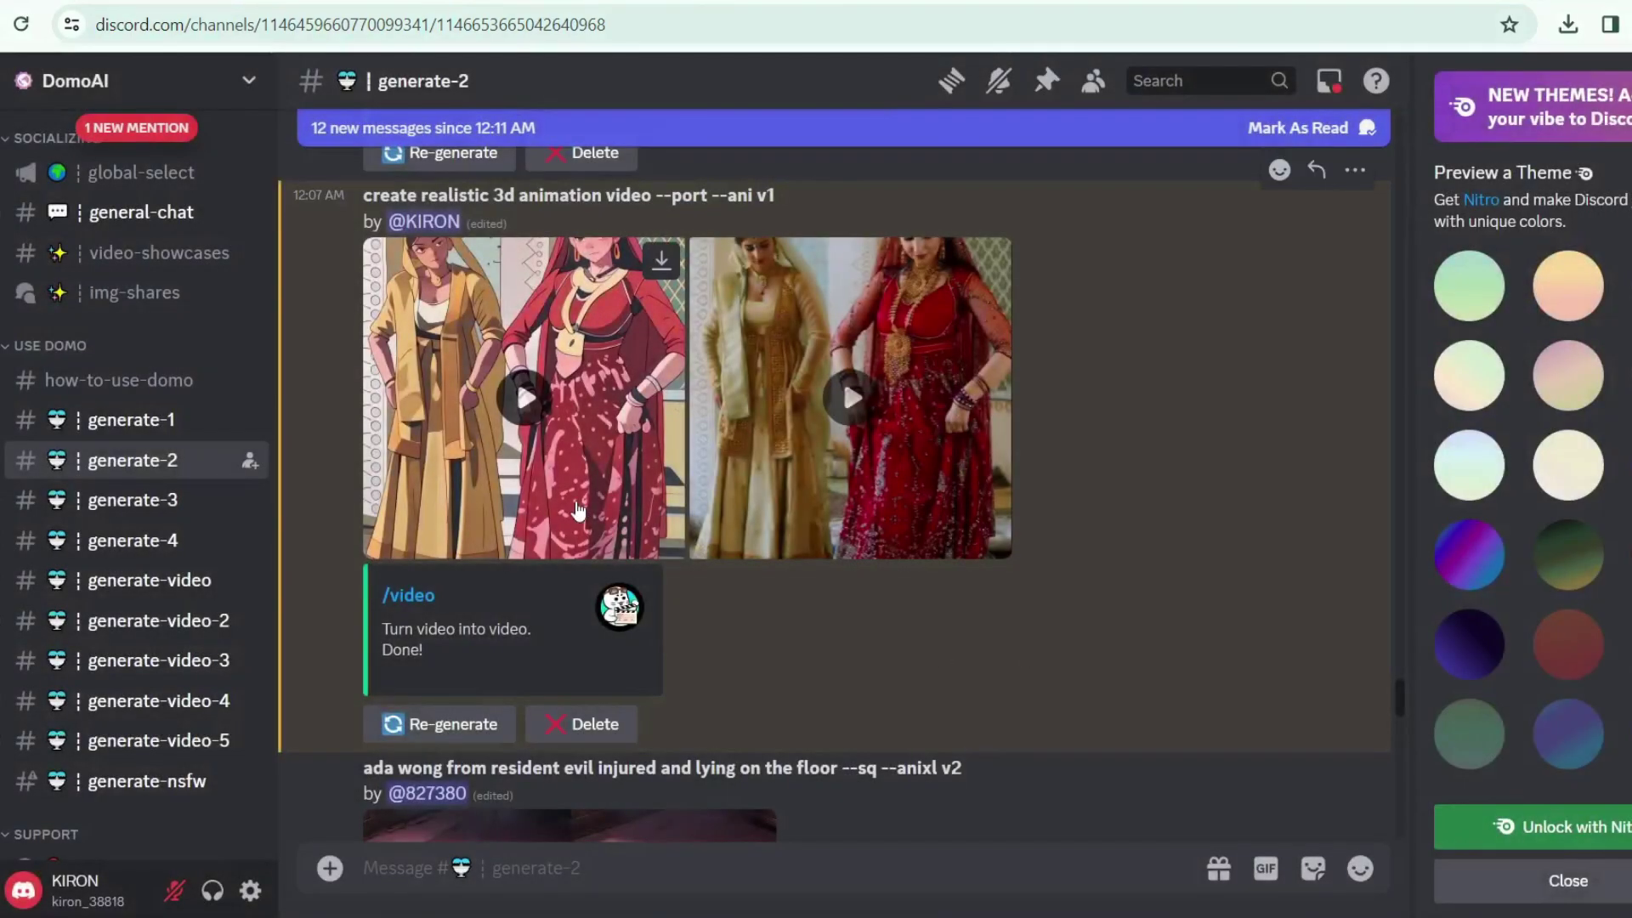
Download the converted Indian dance video from the finished result
scroll(576, 508, up, 2)
click(652, 384)
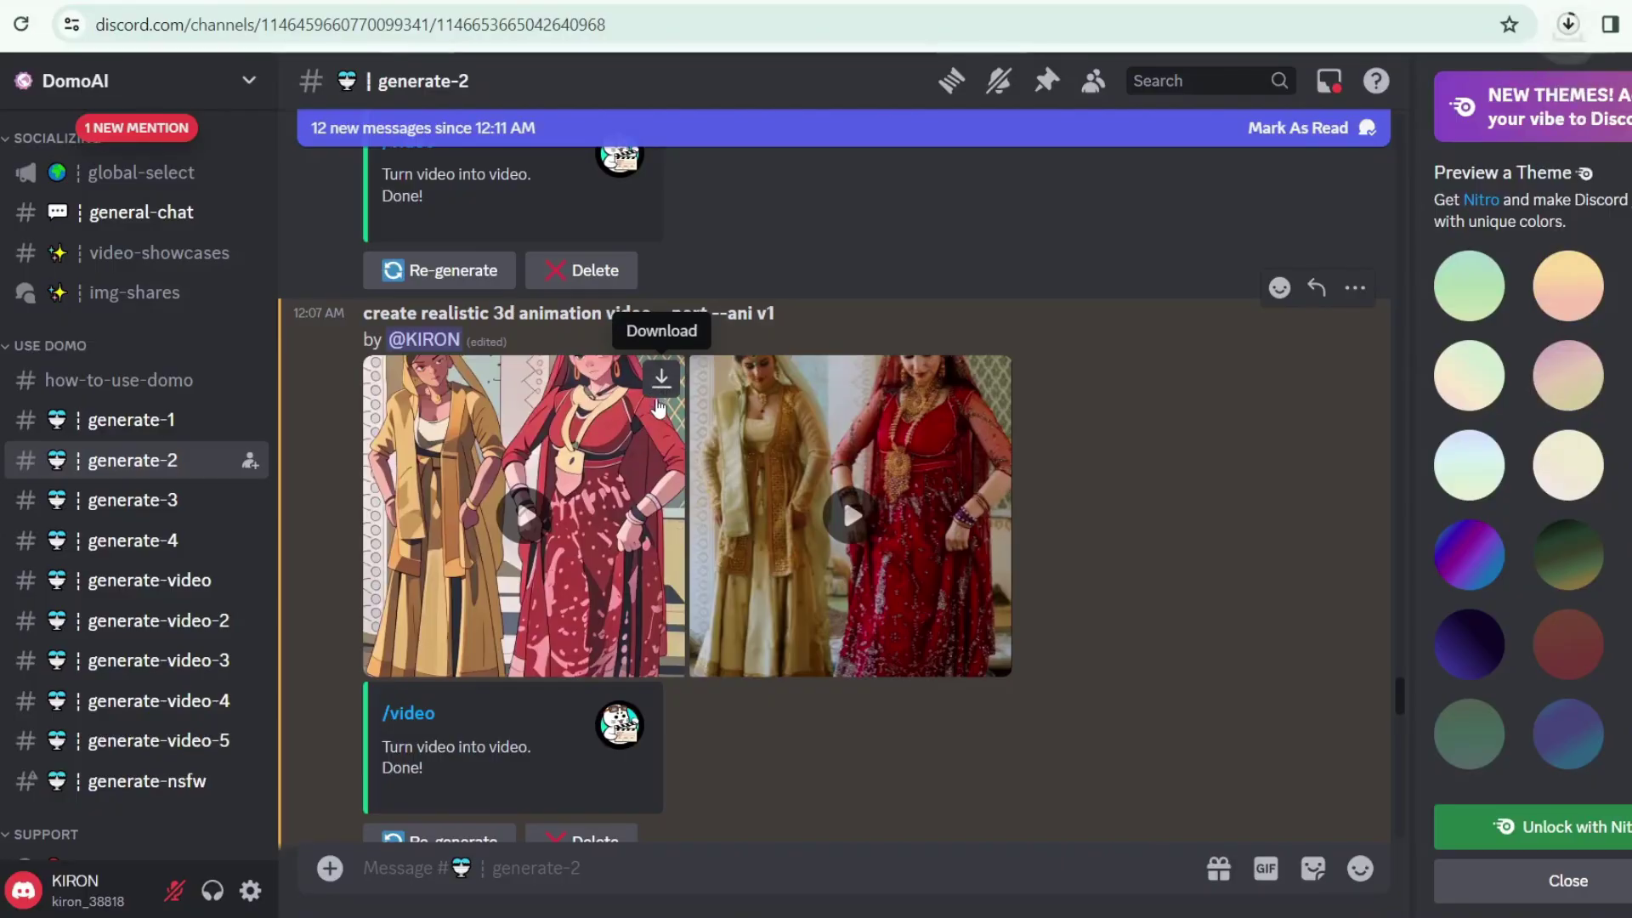
scroll(844, 746, down, 3)
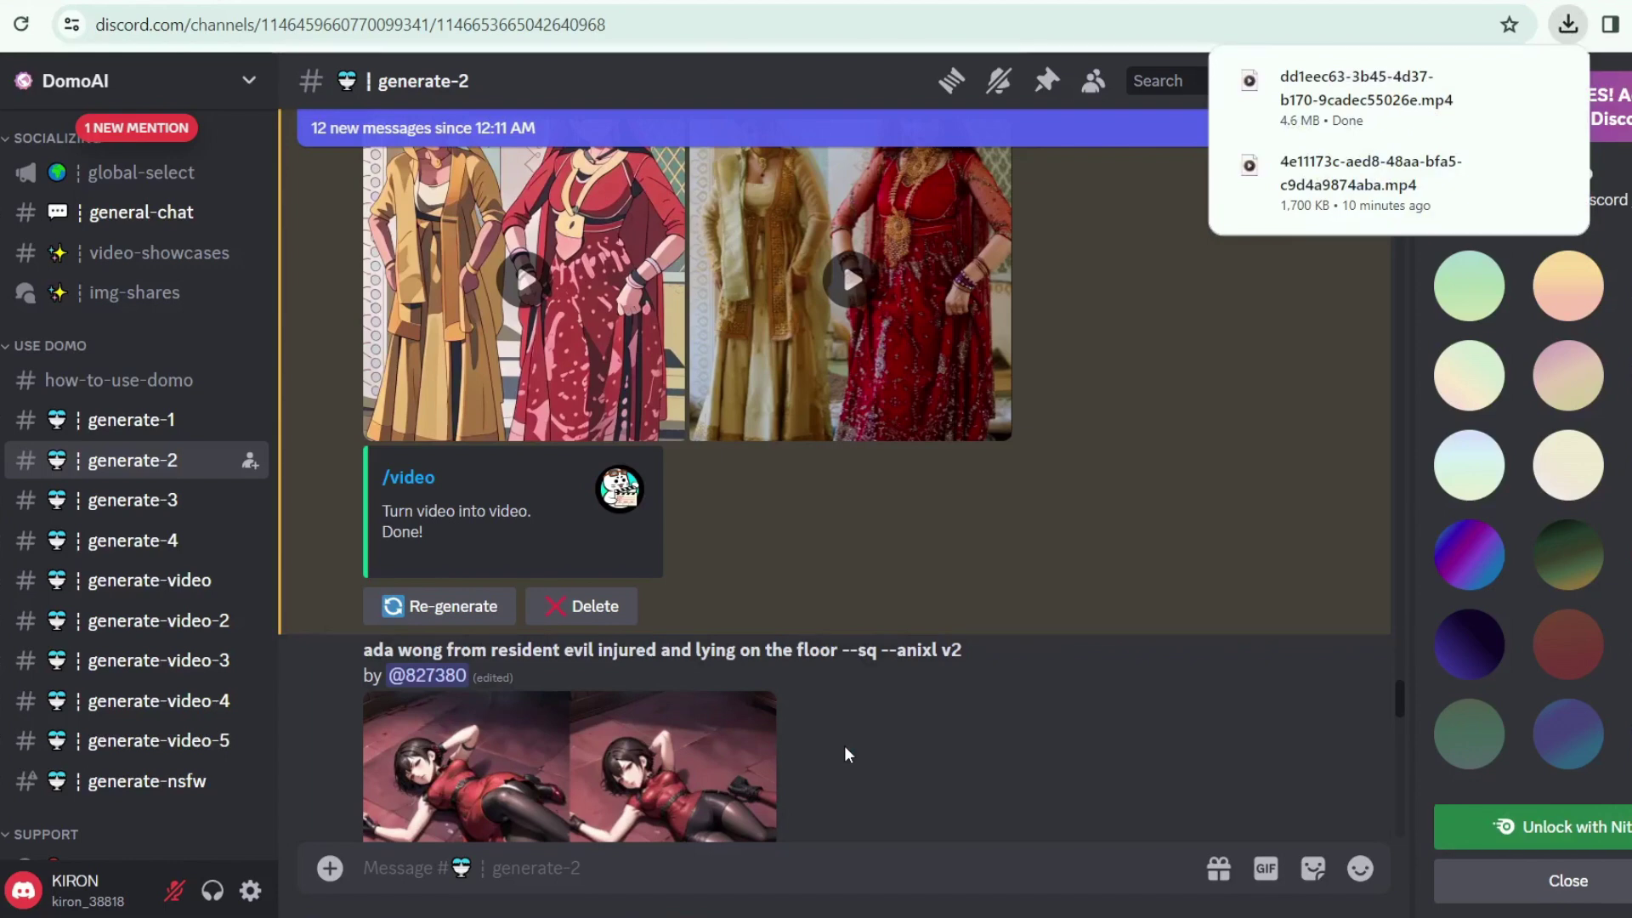
scroll(844, 747, up, 1)
scroll(848, 753, down, 1)
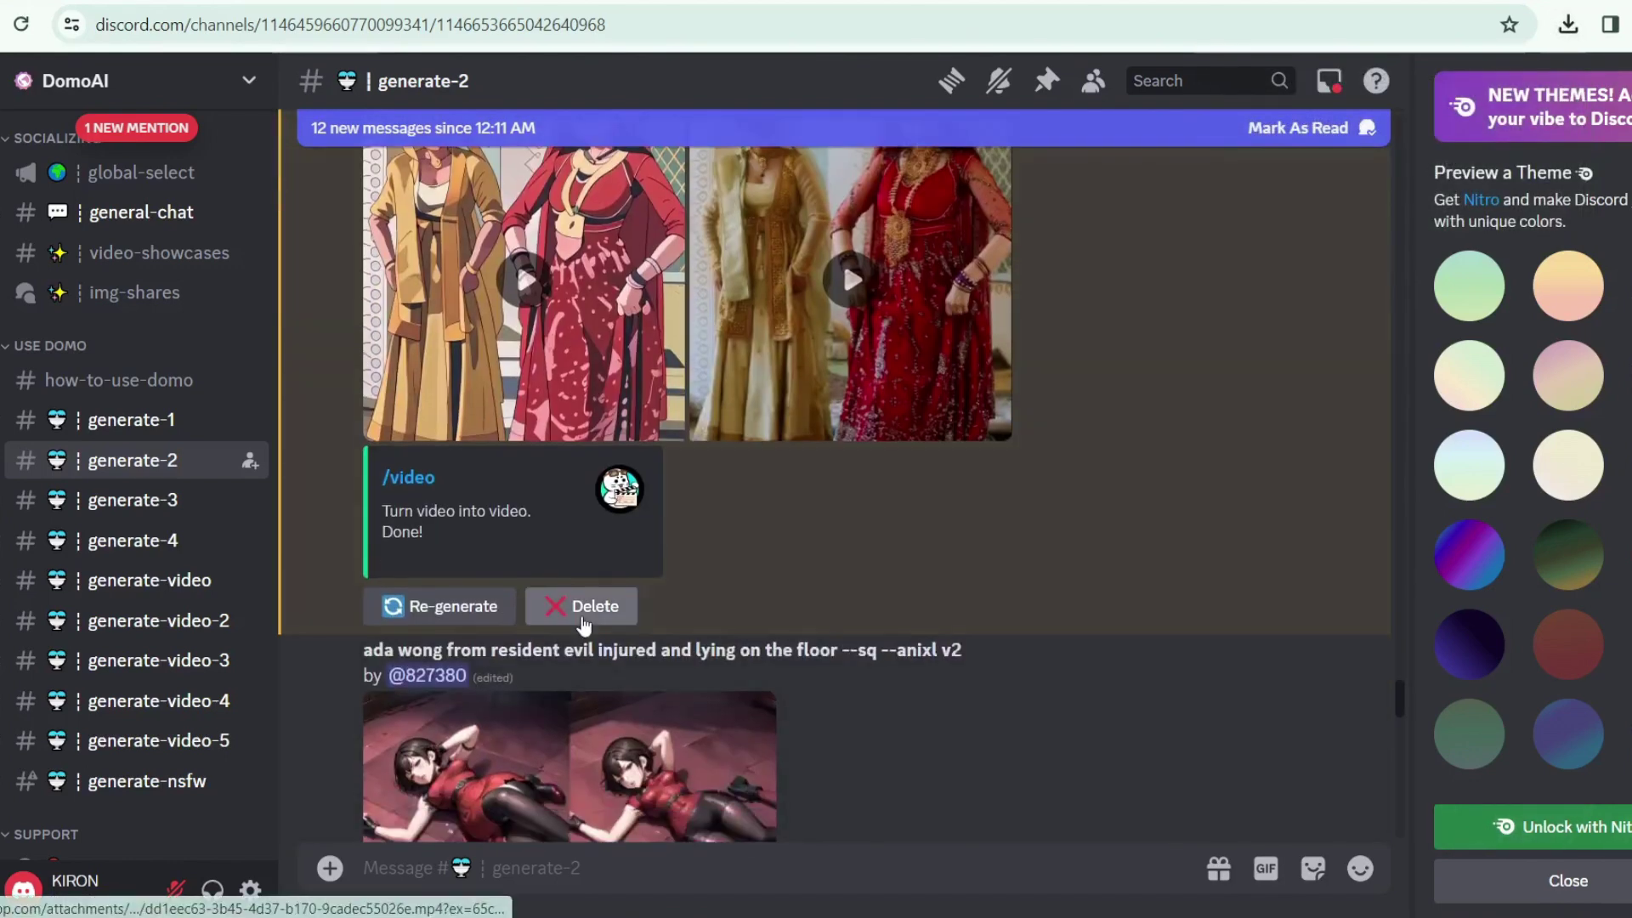